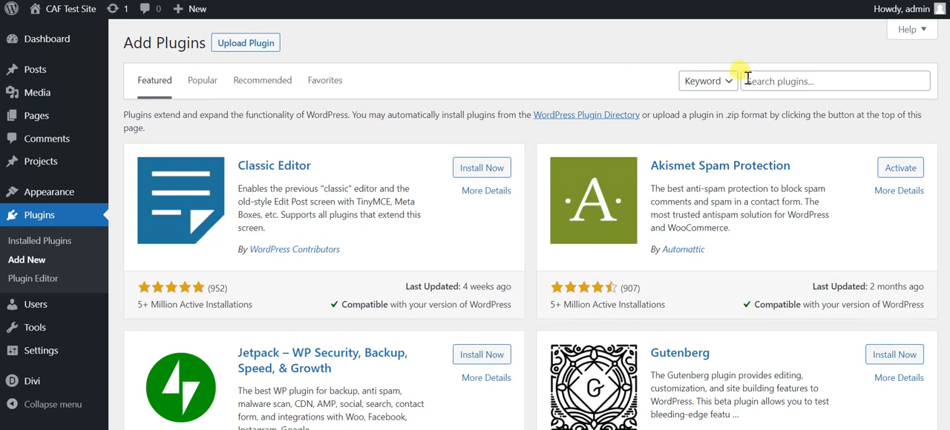
Search the plugin directory for "category ajax filter" and look through the results for the Filter Posts By Category plugin.
left_click(753, 80)
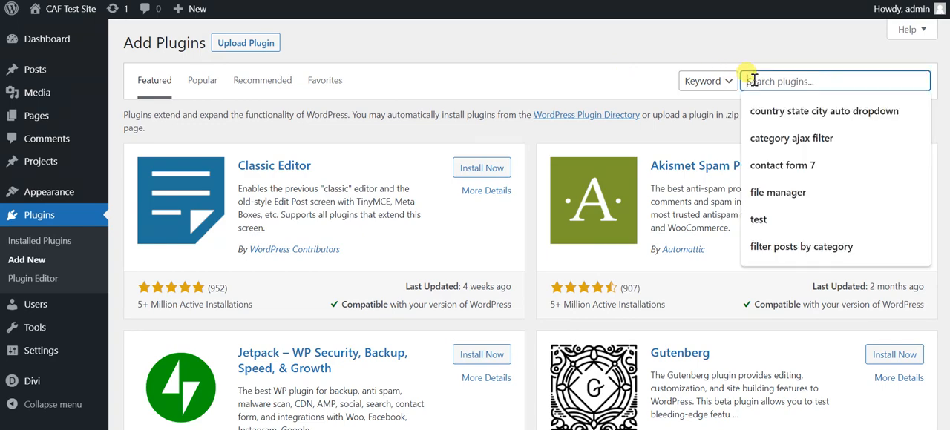
type("ca")
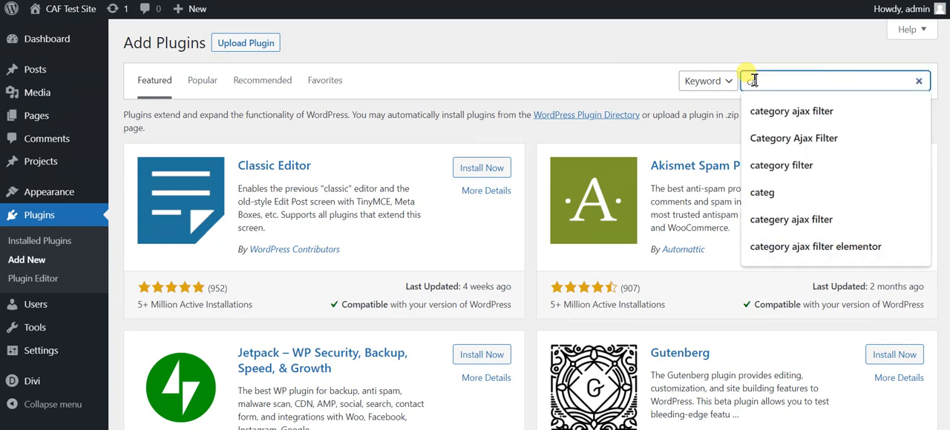
key("Down")
key("Down")
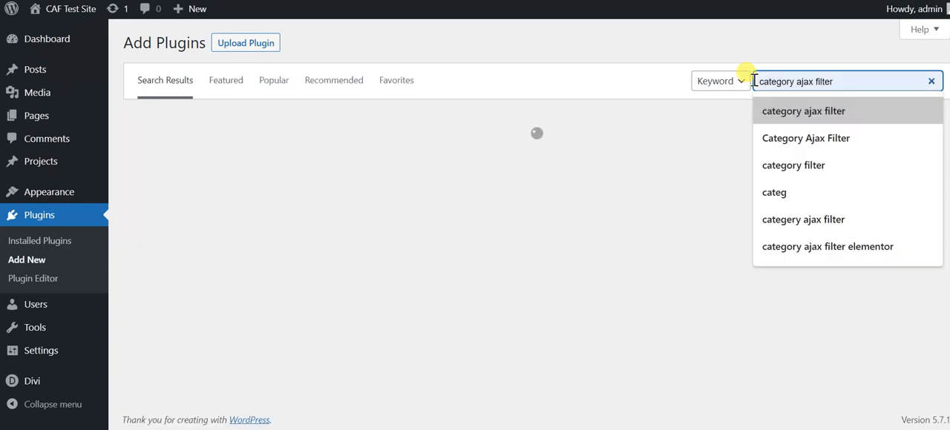
key("Return")
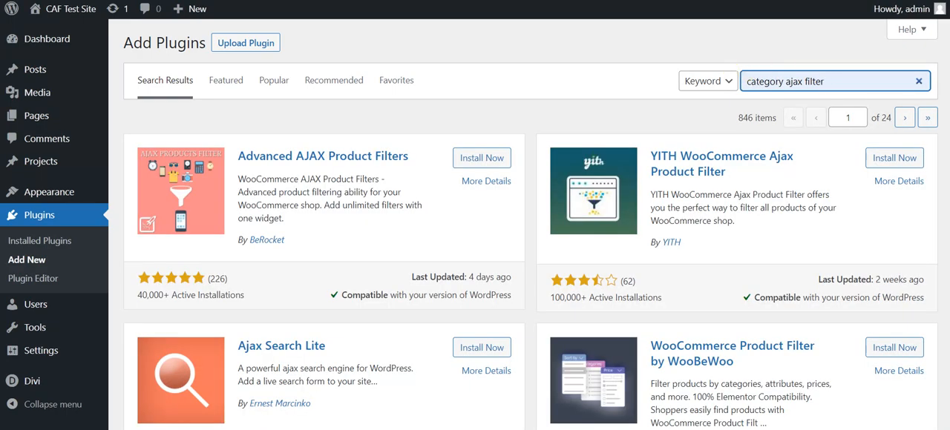
scroll(706, 124, "down", 5)
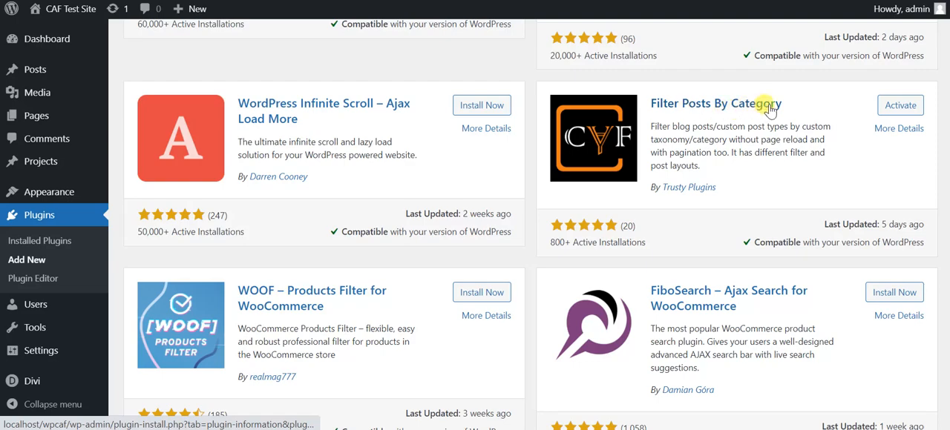
scroll(532, 224, "up", 5)
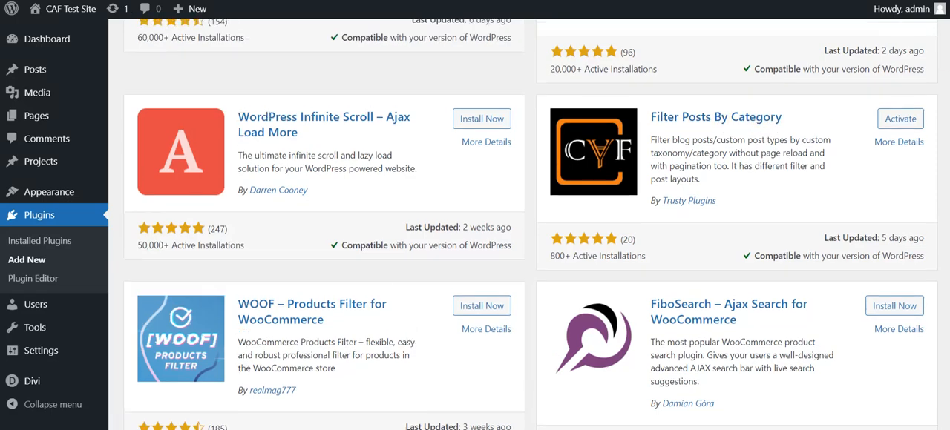
Search the plugin directory for "filter posts by category" and activate the Filter Posts By Category plugin.
left_click_drag(841, 77, 742, 81)
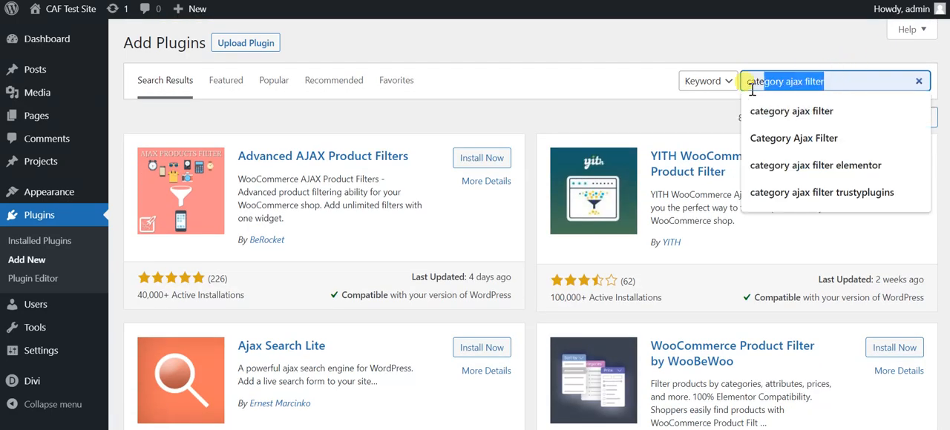
type("fi")
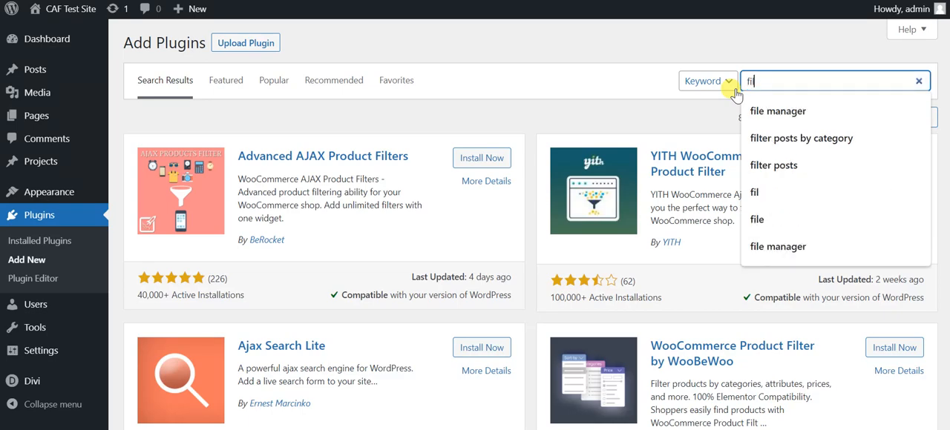
type("lter")
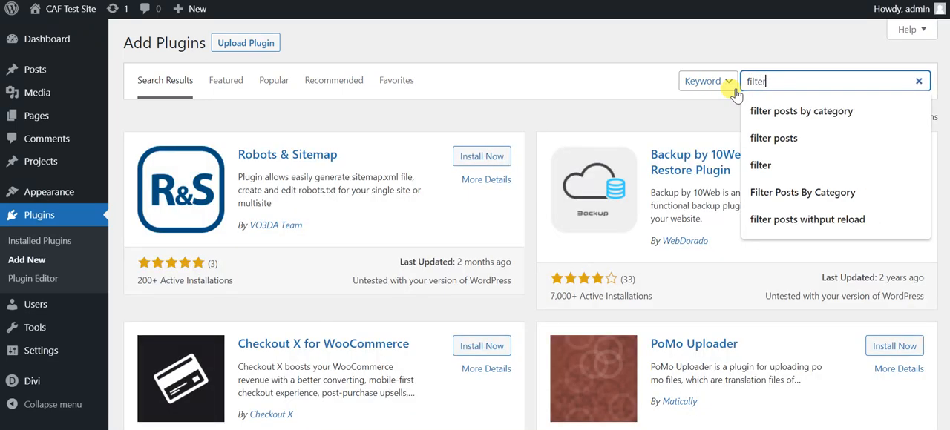
key("Down")
key("Return")
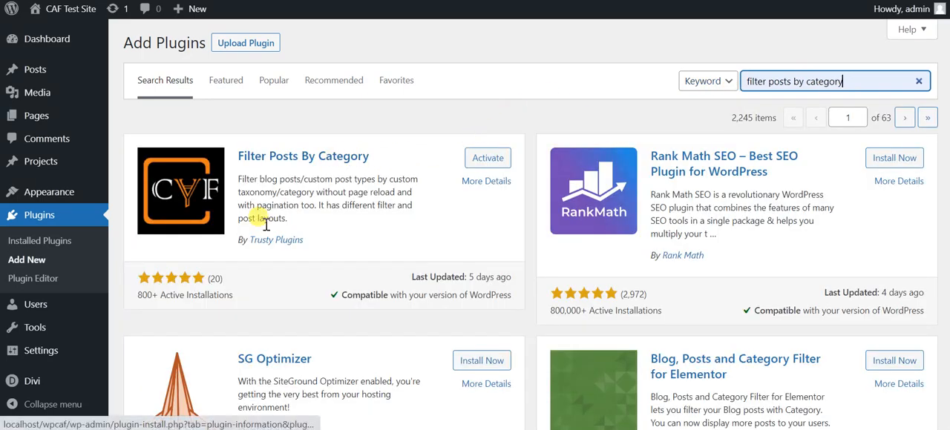
left_click(483, 161)
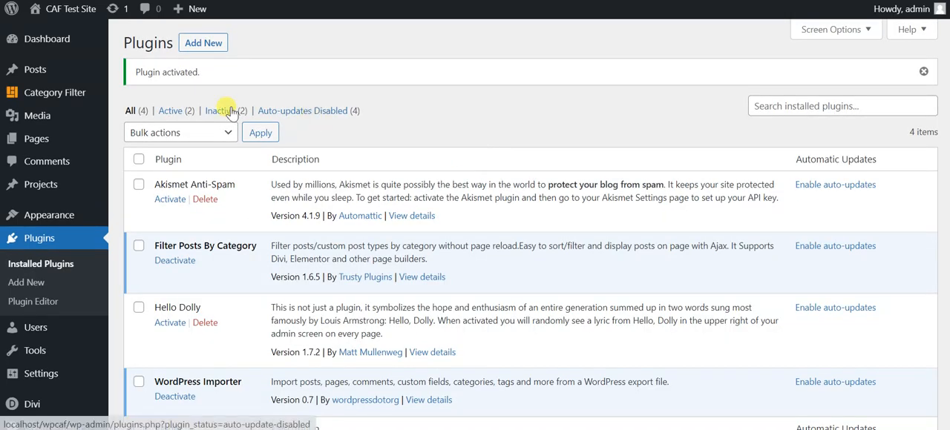
Add a new category filter and title it "Test Filter".
mouse_move(75, 97)
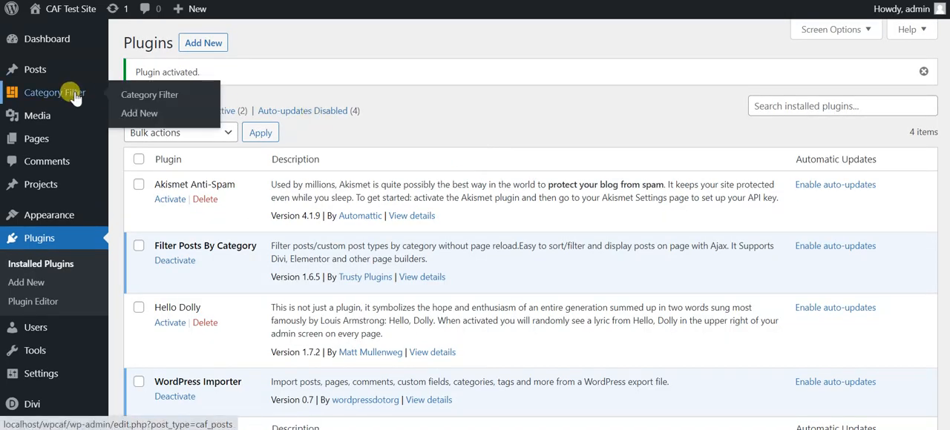
left_click(137, 114)
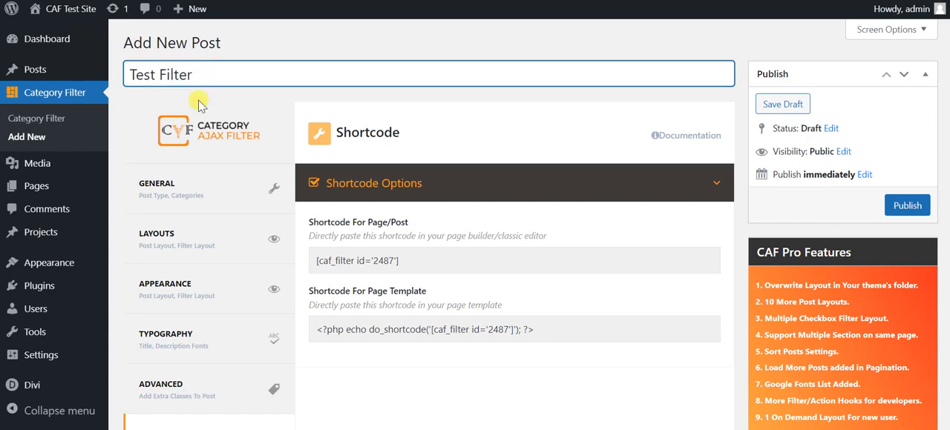
In the general query options, keep post type Post and taxonomy Category, and select all terms for the filter.
left_click(140, 184)
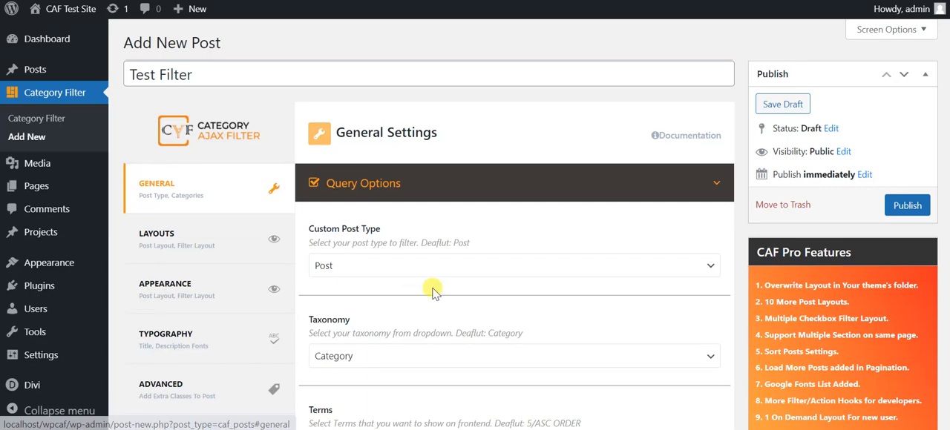
left_click(387, 266)
left_click(390, 266)
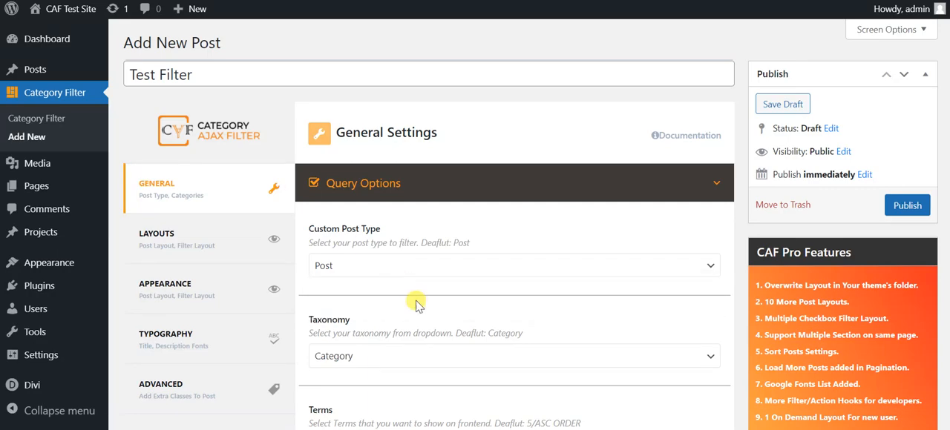
left_click(407, 357)
left_click(408, 358)
scroll(512, 222, "down", 5)
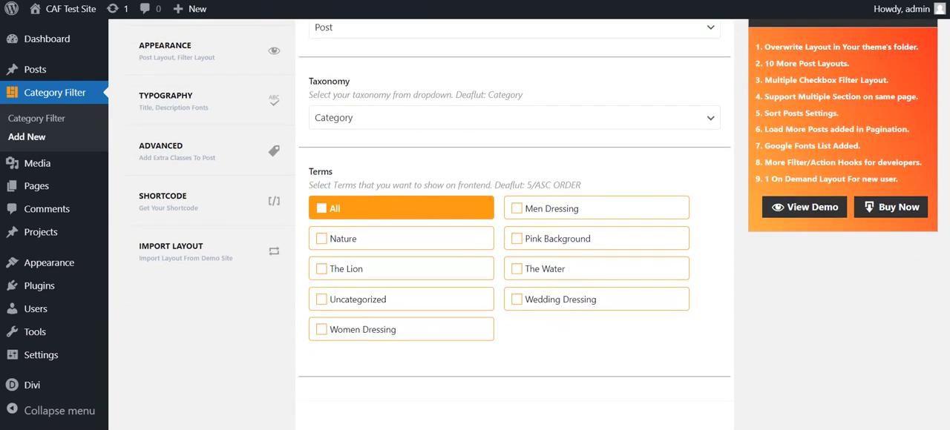
scroll(498, 254, "up", 1)
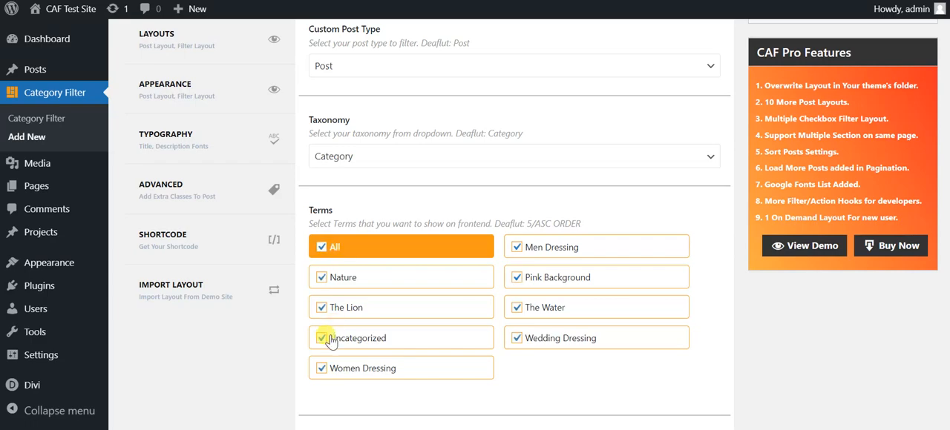
In the filter layout settings, keep the Default Filter design and set the filter's primary color to red #dd3333.
scroll(445, 223, "up", 3)
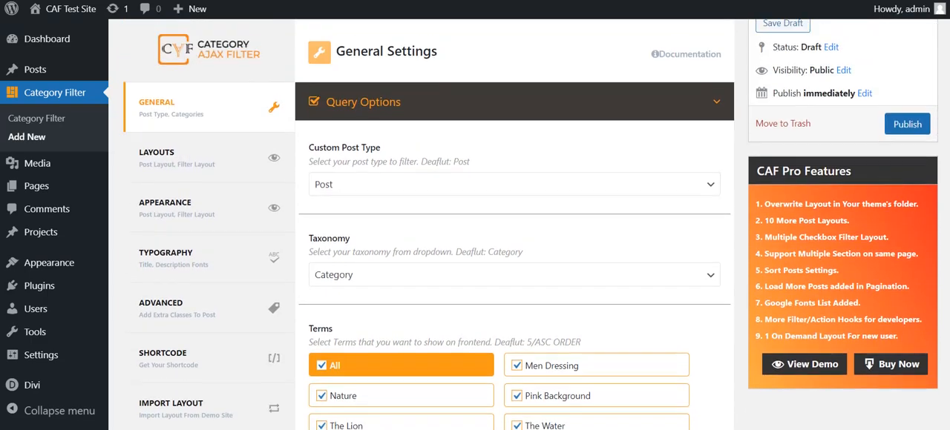
left_click(250, 170)
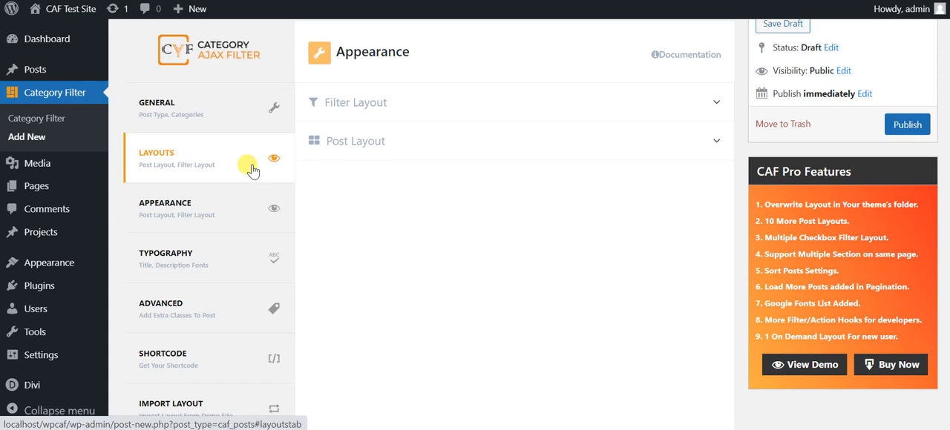
left_click(414, 109)
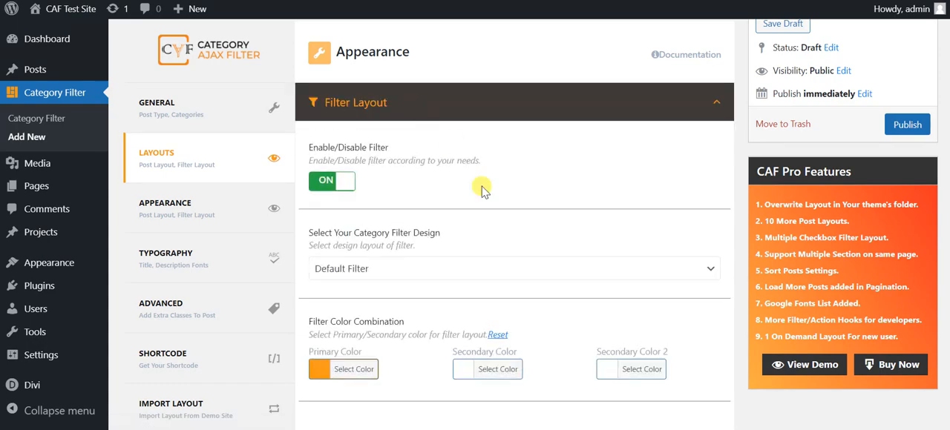
left_click(498, 268)
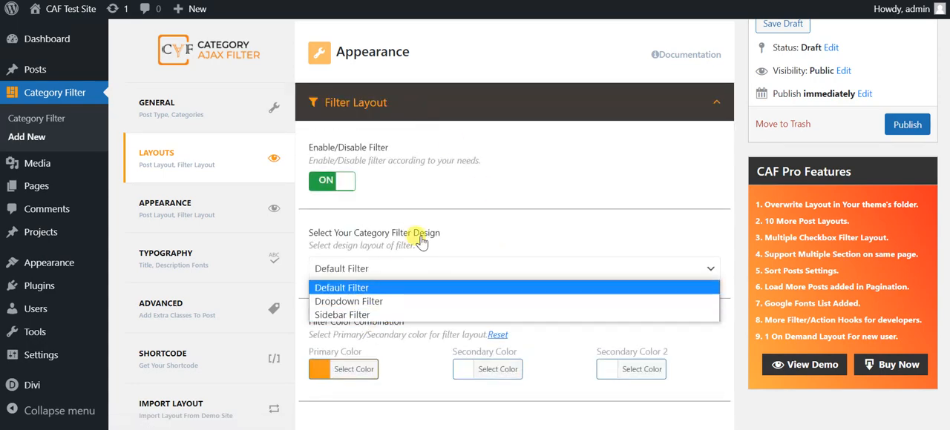
scroll(512, 223, "down", 2)
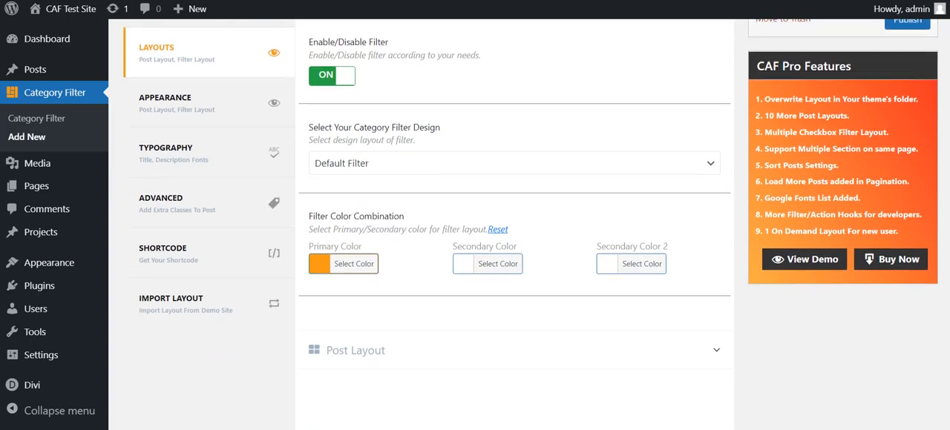
left_click(311, 224)
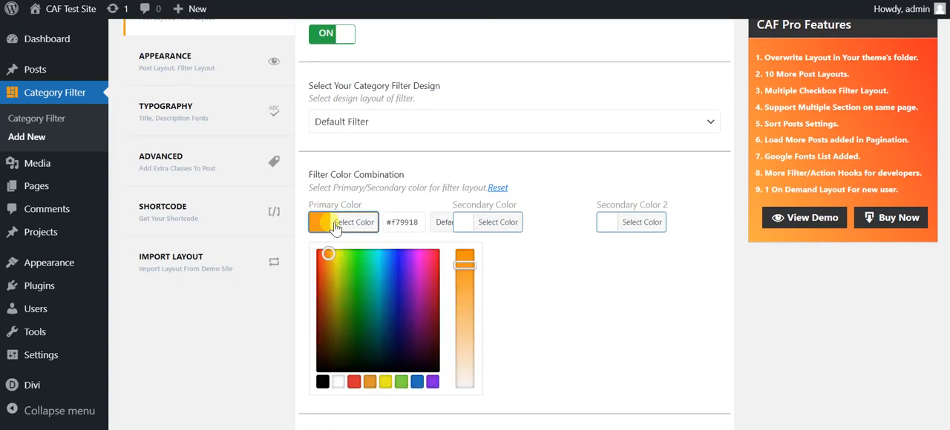
left_click(354, 381)
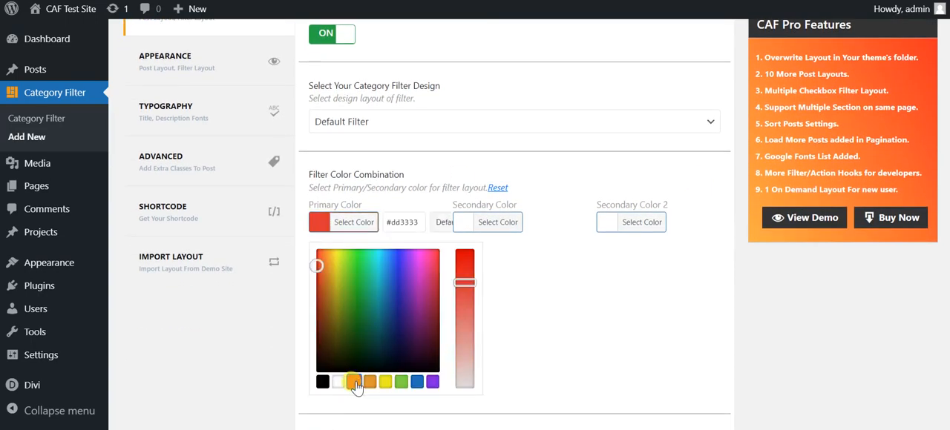
Set the filter layout's secondary color to #ececec and its secondary color 2 to black #000000.
left_click(488, 226)
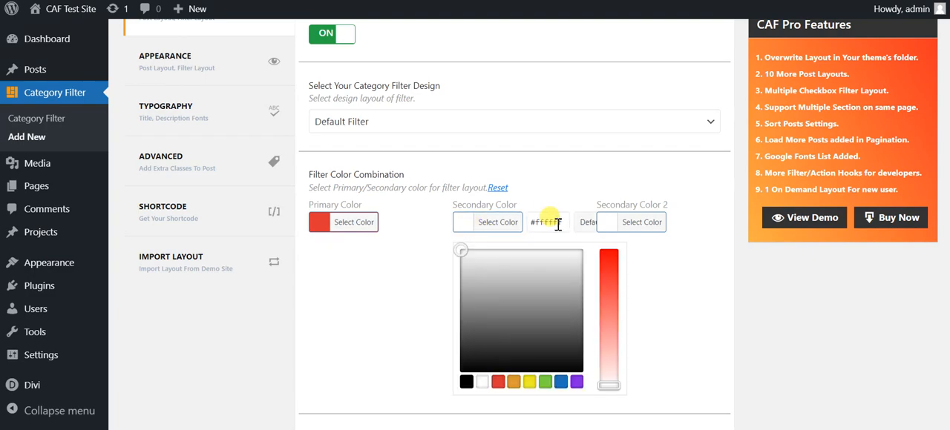
key("BackSpace")
type("#ece")
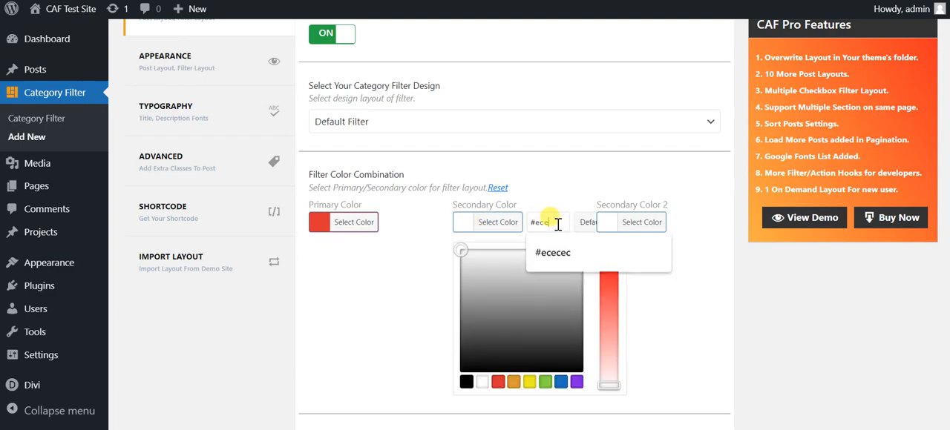
type("cec")
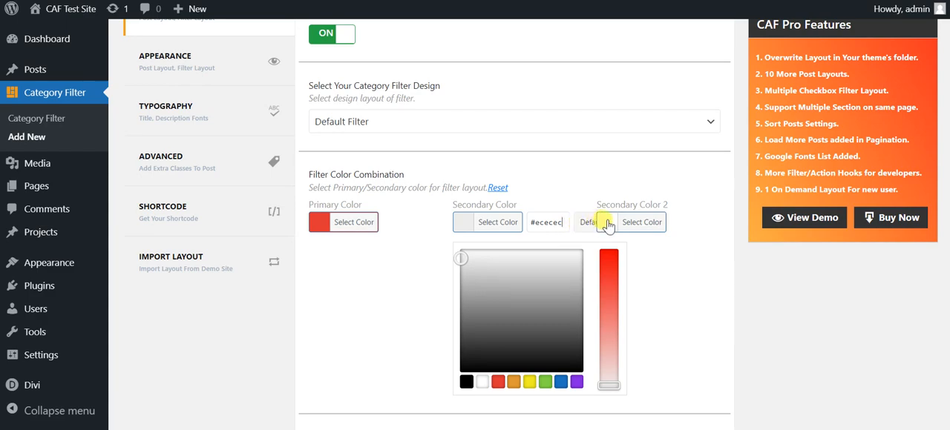
left_click(609, 225)
left_click(609, 382)
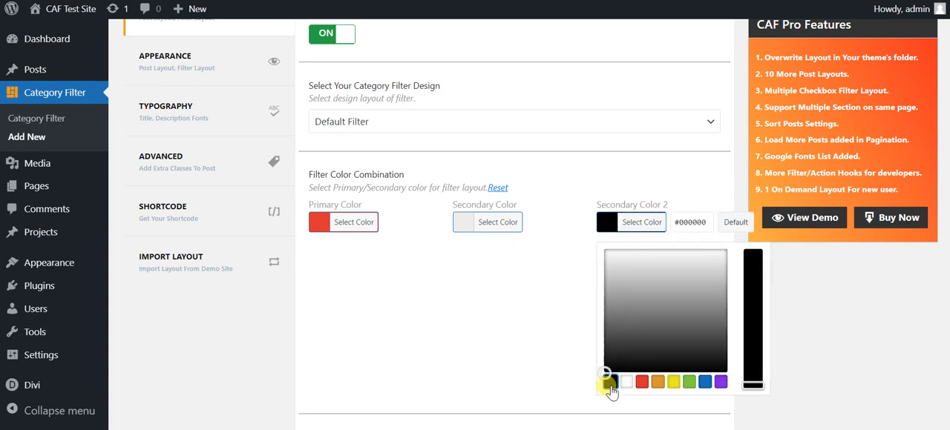
left_click(742, 150)
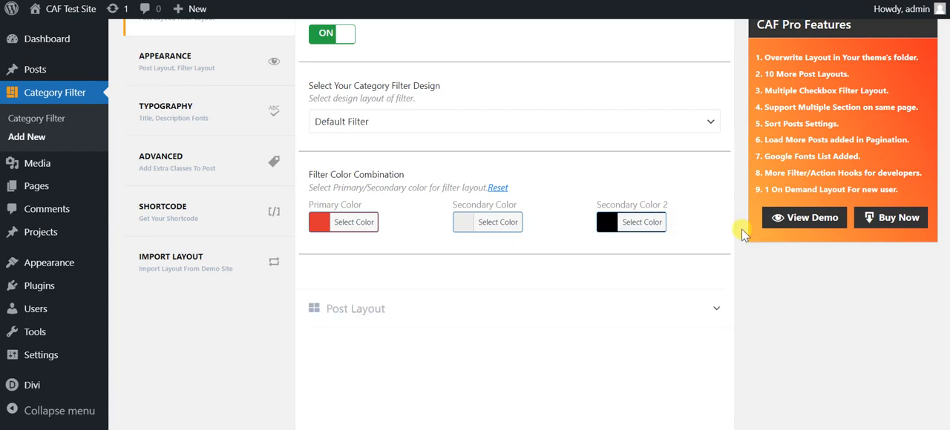
Set the post layout design to Glossy Look.
left_click(689, 310)
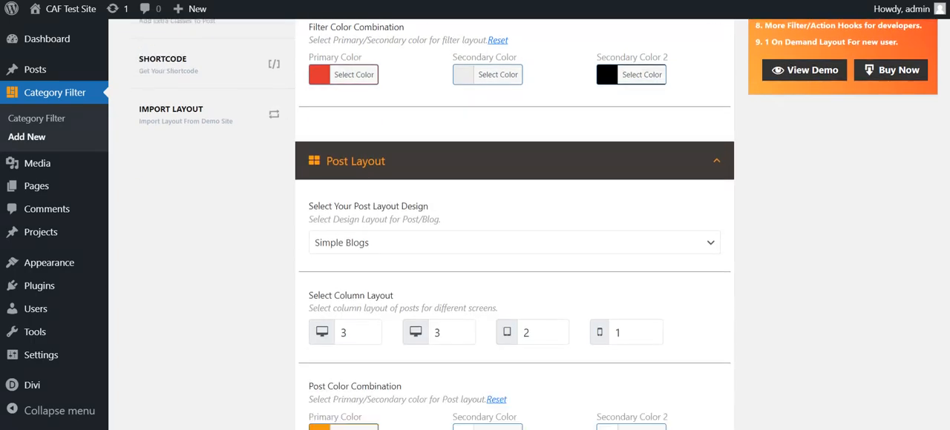
left_click(664, 133)
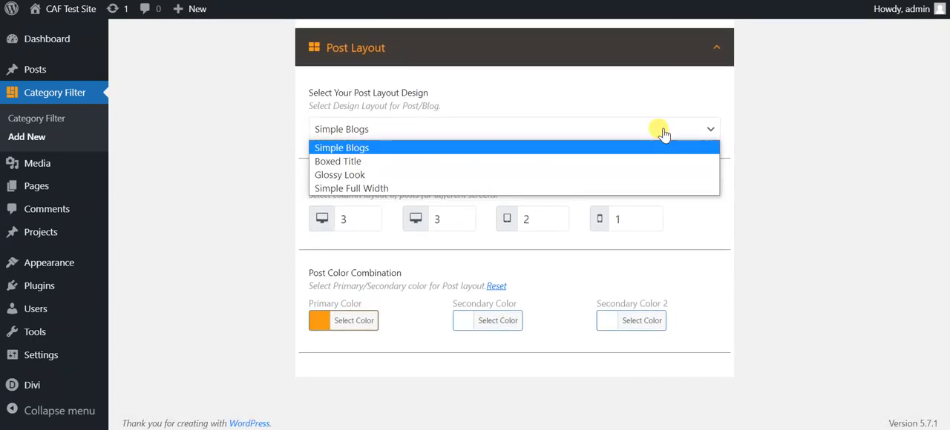
left_click(380, 176)
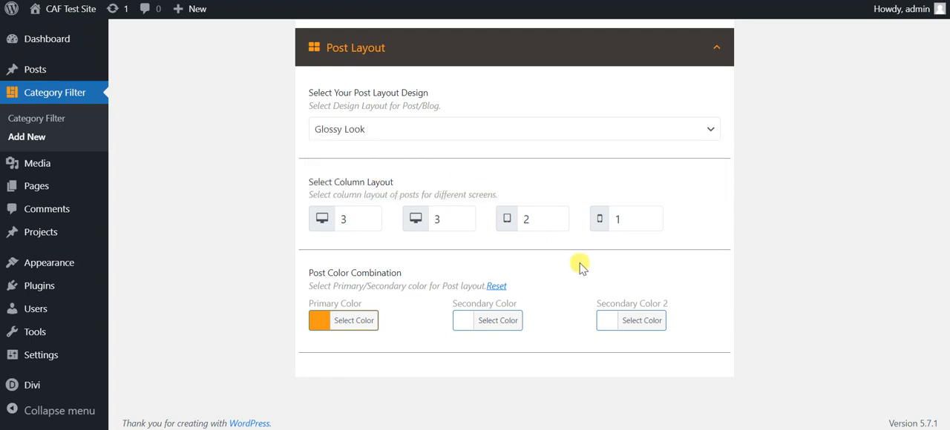
Set the post layout's primary color and secondary color 2 to red #dd3333.
left_click(371, 321)
scroll(514, 223, "down", 2)
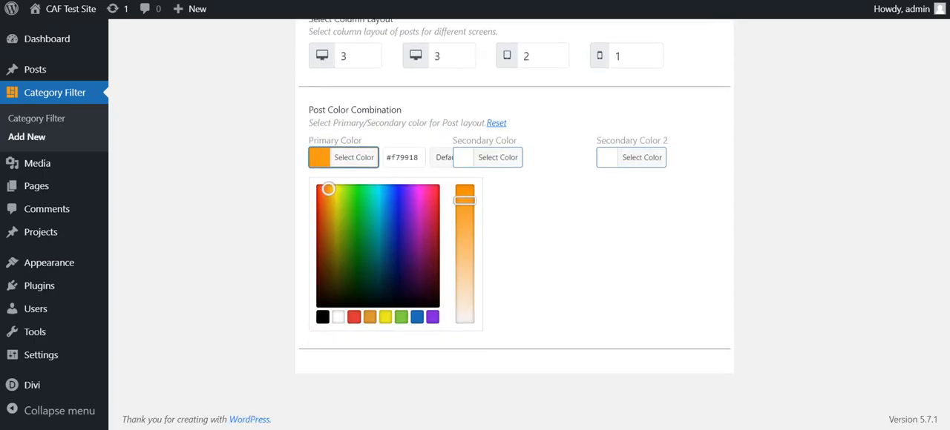
left_click(355, 317)
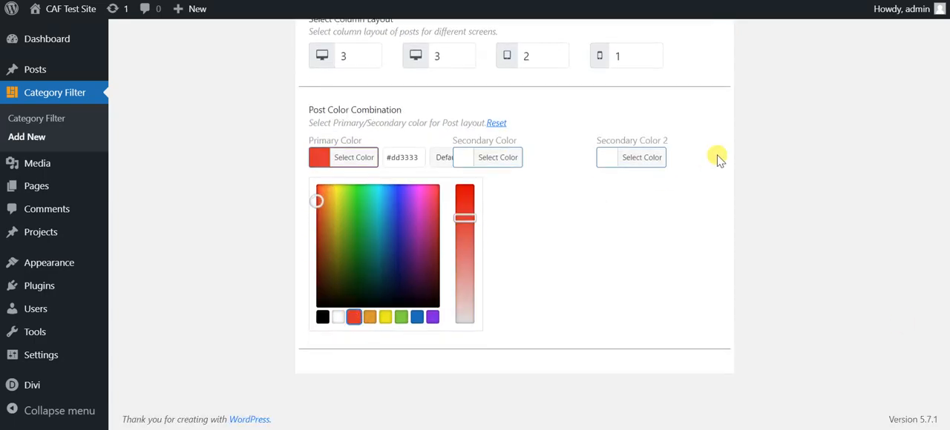
left_click(637, 158)
left_click(641, 319)
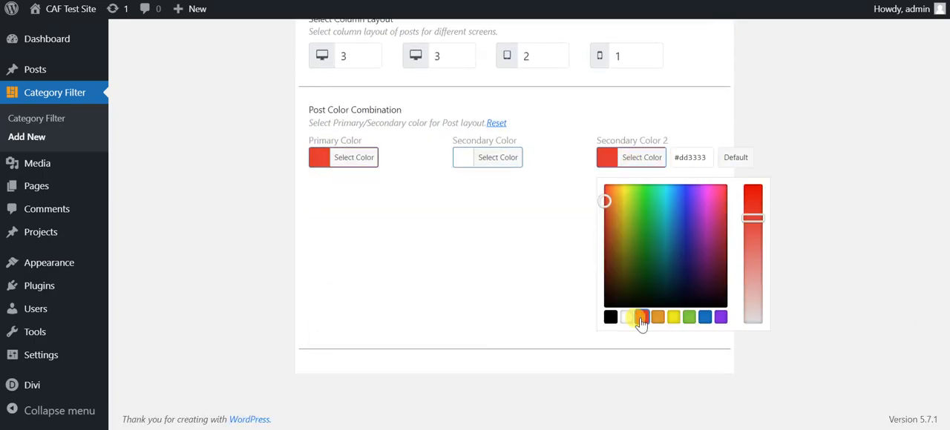
Leave the post color settings and check the section background option in the Appearance settings.
left_click(875, 240)
scroll(875, 240, "up", 9)
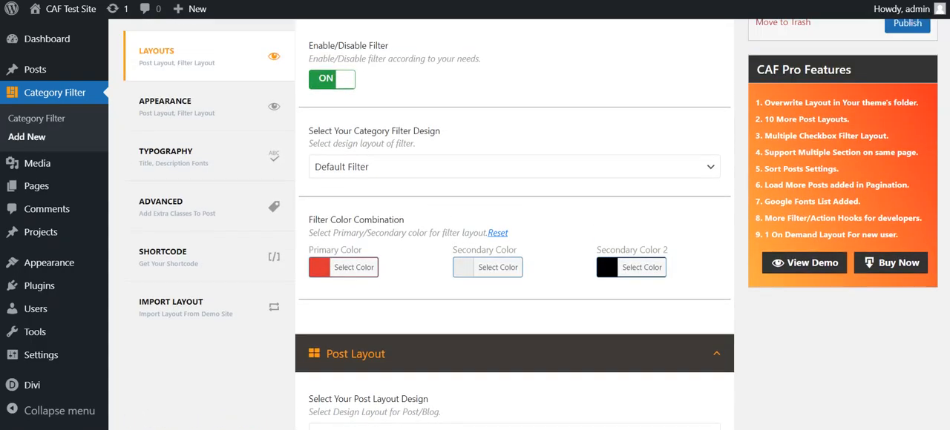
scroll(408, 163, "down", 1)
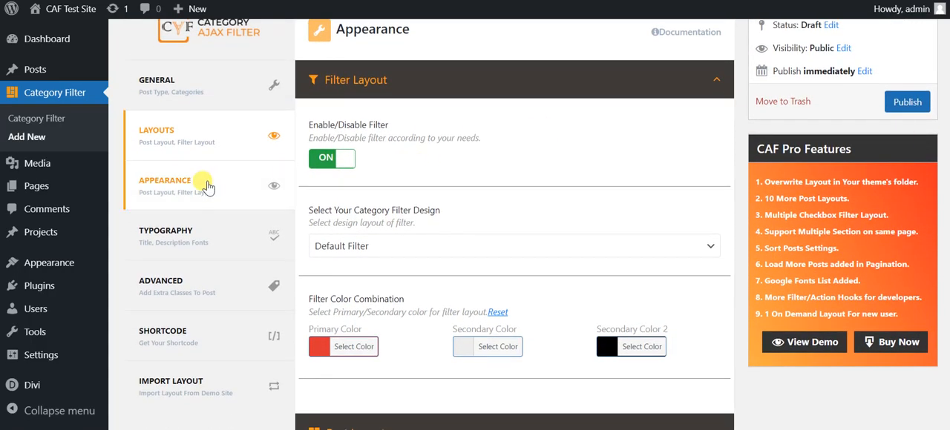
left_click(204, 184)
left_click(465, 74)
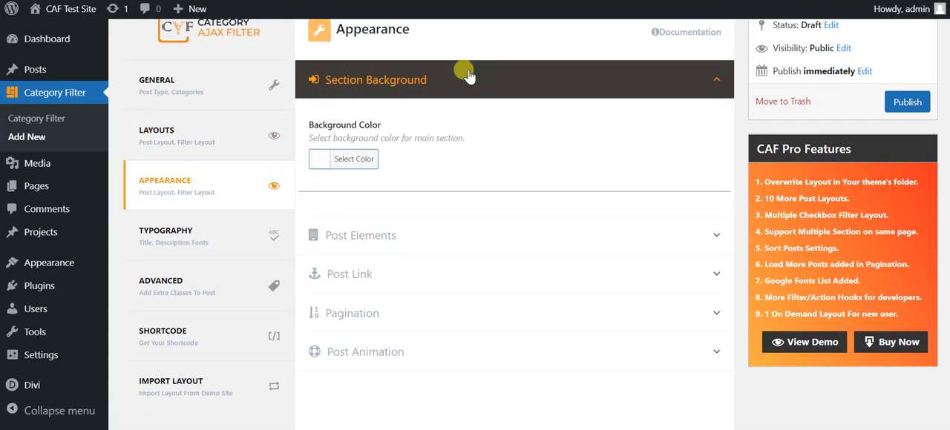
left_click(460, 78)
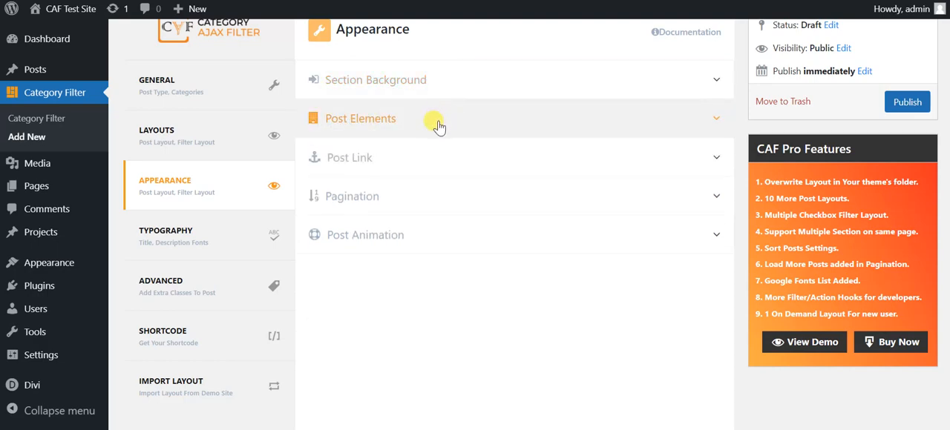
Under Post Elements, keep Featured Image and the Large (1024X1024) image size, and set the empty results text to "No Result. Try more!!".
left_click(437, 124)
left_click(432, 197)
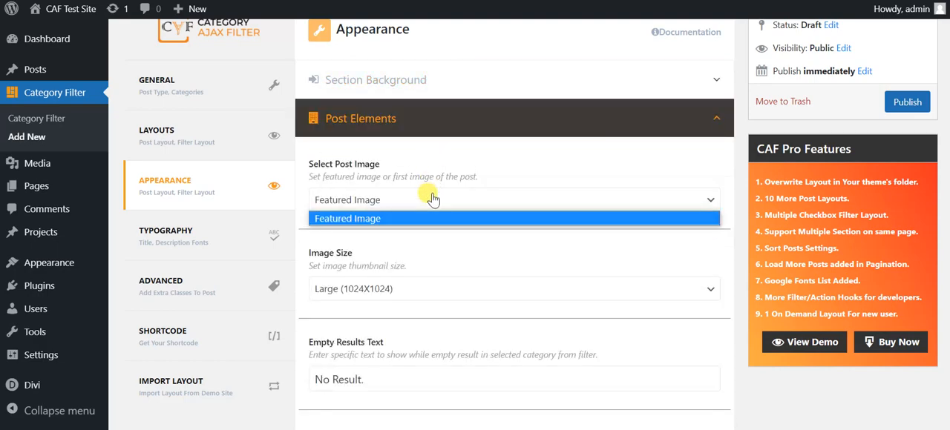
left_click(432, 199)
left_click(420, 289)
left_click(420, 289)
left_click(420, 289)
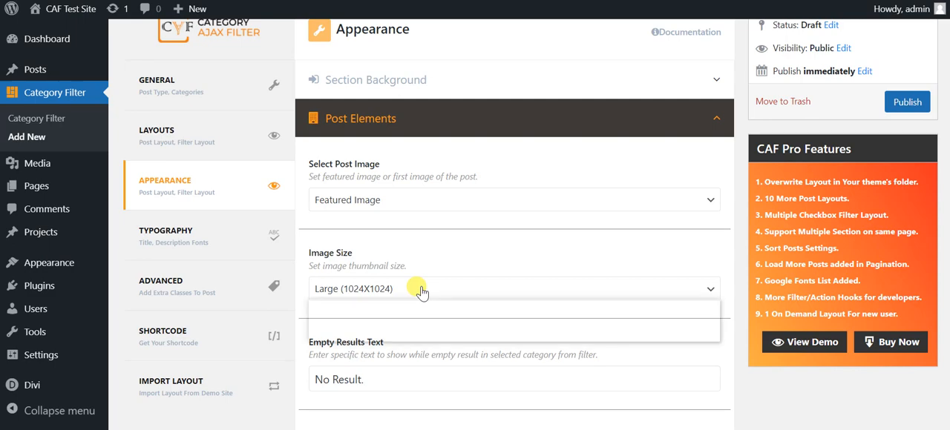
left_click(466, 239)
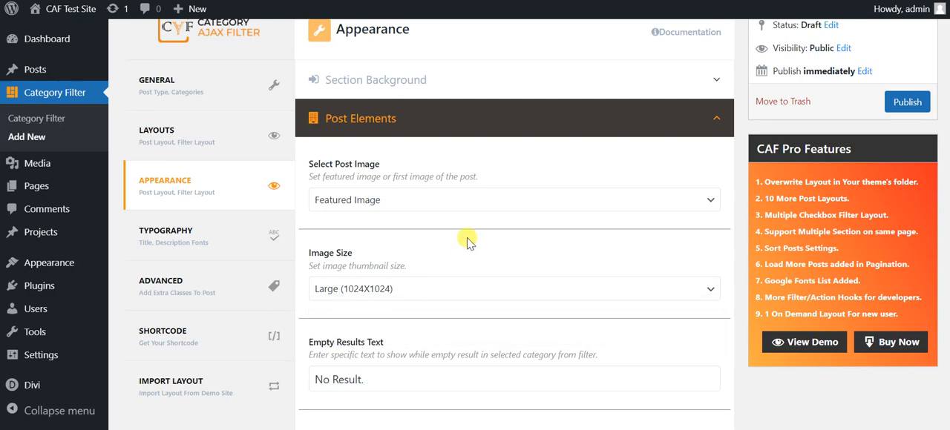
scroll(466, 239, "down", 4)
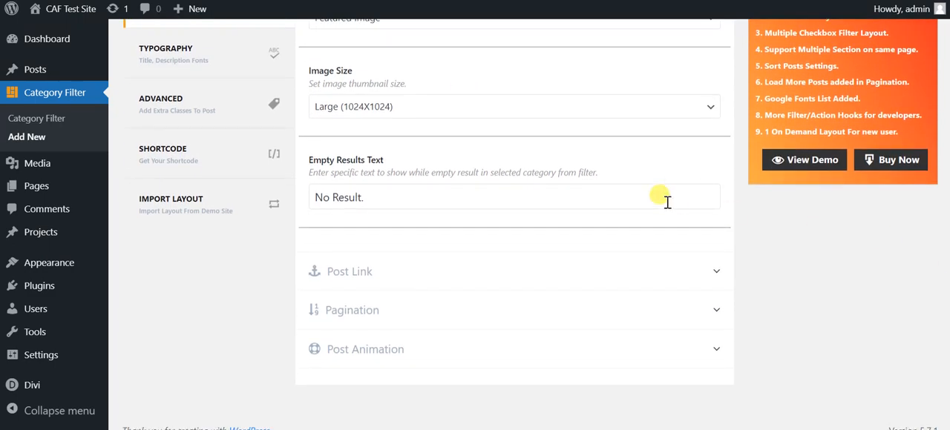
left_click(622, 205)
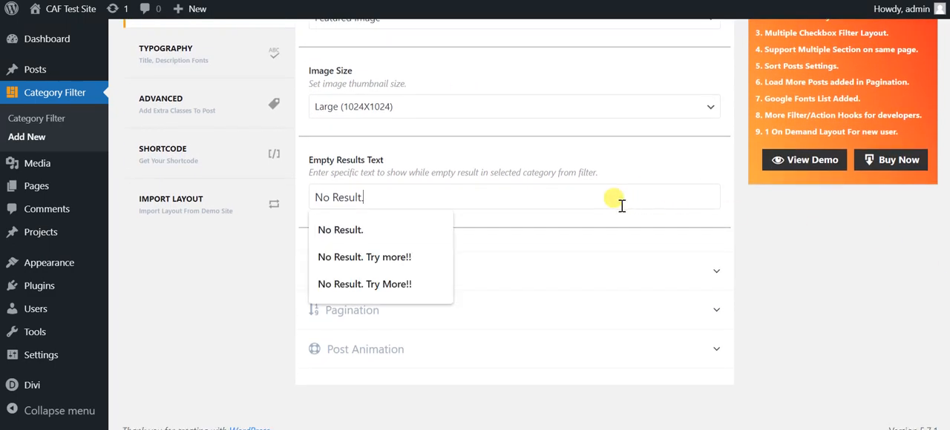
left_click(391, 258)
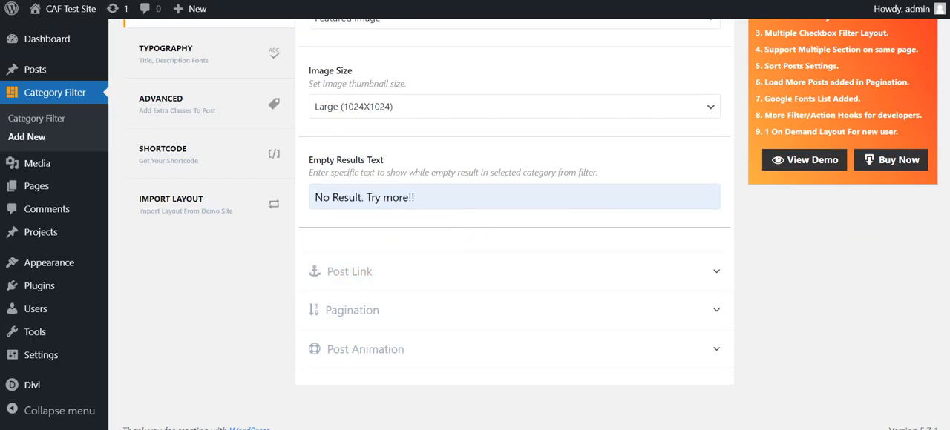
Check the post link target options in the Post Link settings and keep New Tab.
scroll(515, 222, "down", 2)
left_click(438, 199)
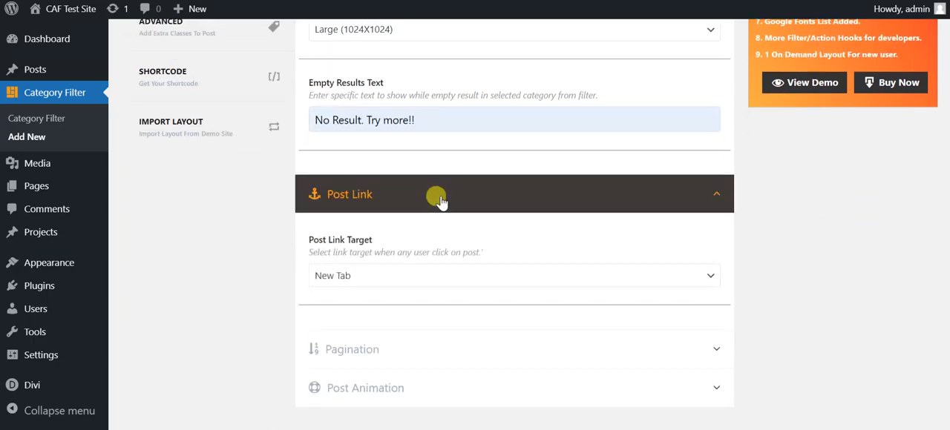
left_click(410, 276)
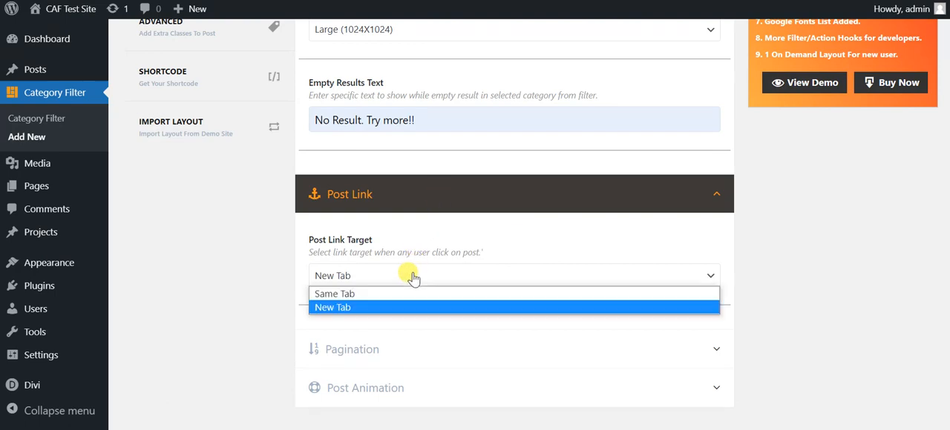
left_click(410, 276)
left_click(408, 208)
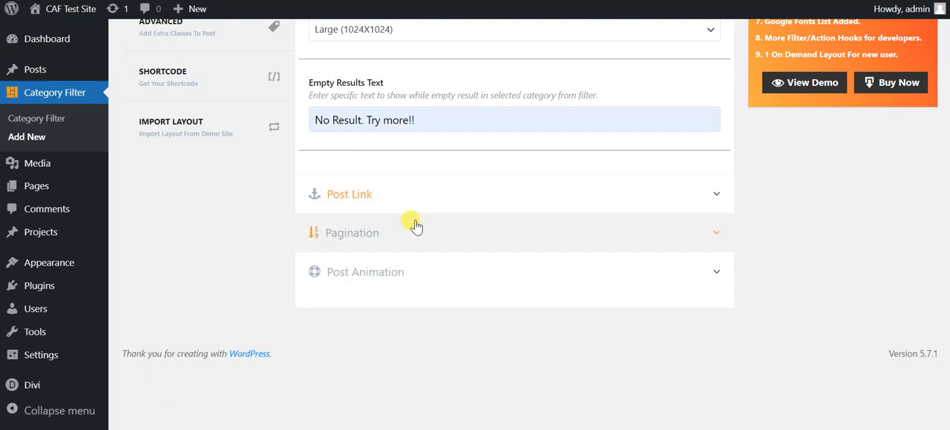
In the Pagination settings, set the posts per page to 6 and keep the Number pagination type.
left_click(419, 233)
scroll(460, 217, "down", 3)
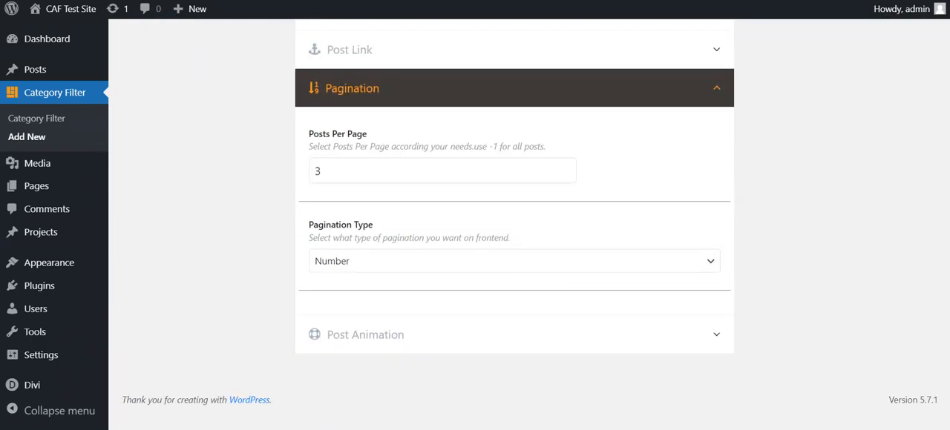
left_click_drag(325, 171, 305, 177)
type("6")
left_click(319, 196)
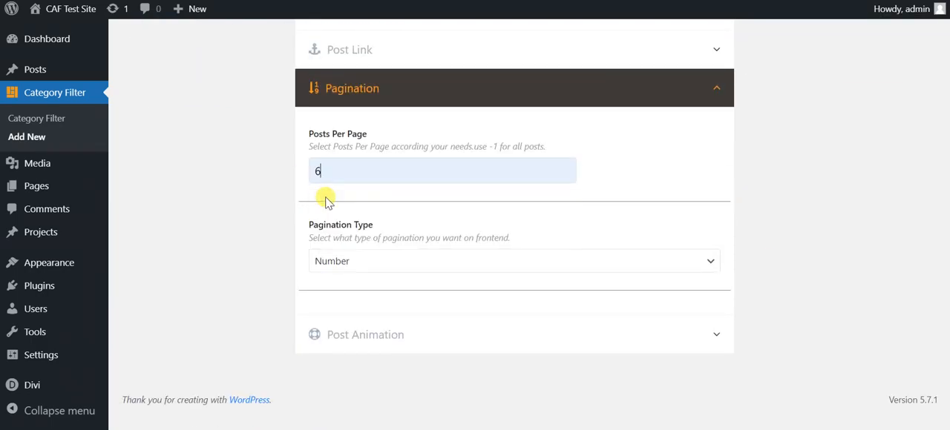
left_click(472, 266)
left_click(472, 274)
Check the Post Animation options and keep the animation set to Off.
left_click(520, 334)
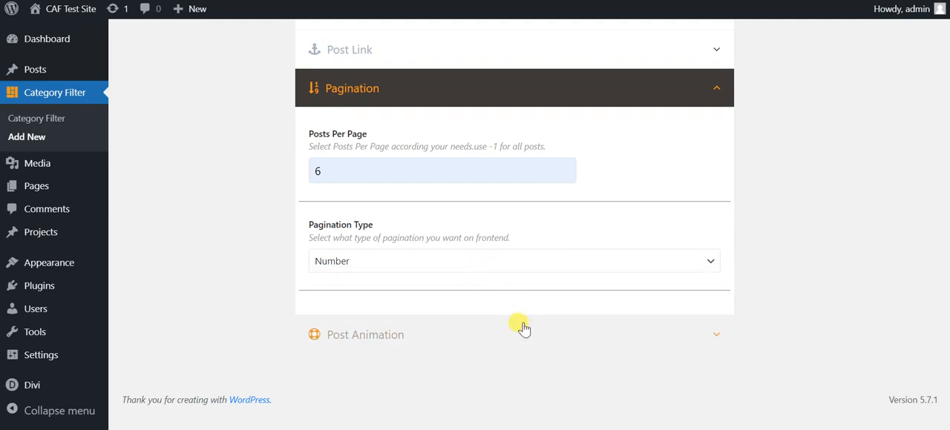
scroll(514, 222, "down", 2)
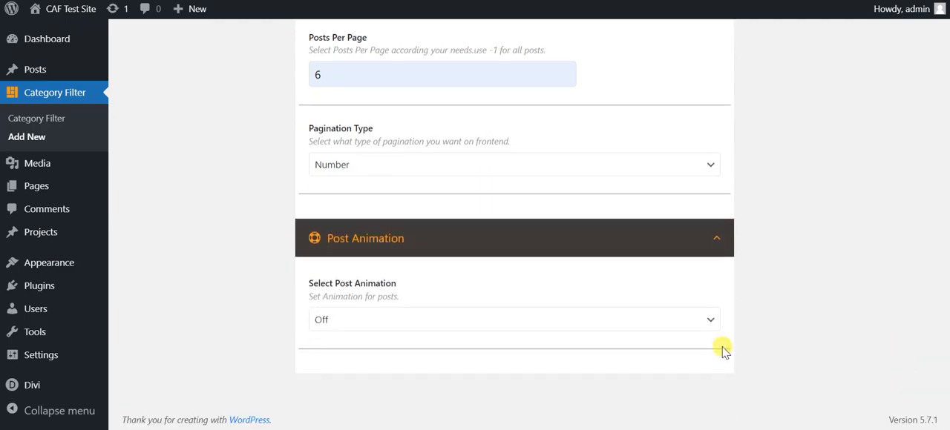
left_click(706, 320)
left_click(865, 282)
In the Typography settings, set the filter font to Roboto Condensed at 16 px.
scroll(865, 282, "up", 1)
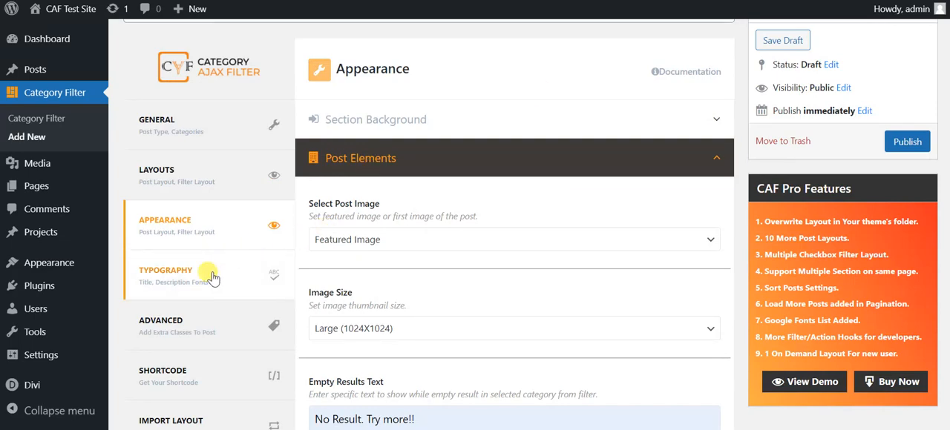
left_click(207, 273)
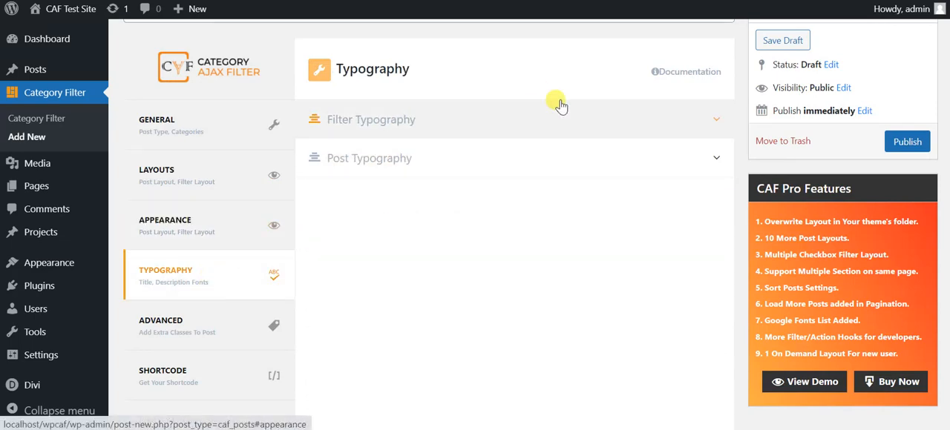
left_click(507, 120)
left_click(418, 215)
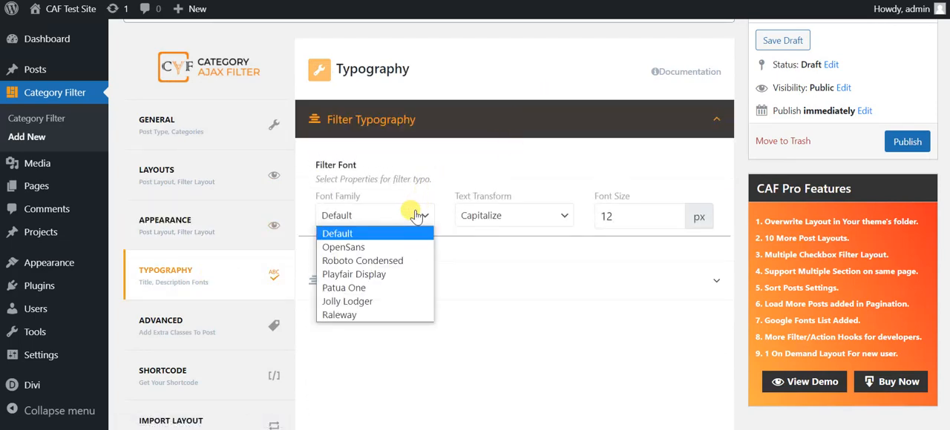
left_click(363, 261)
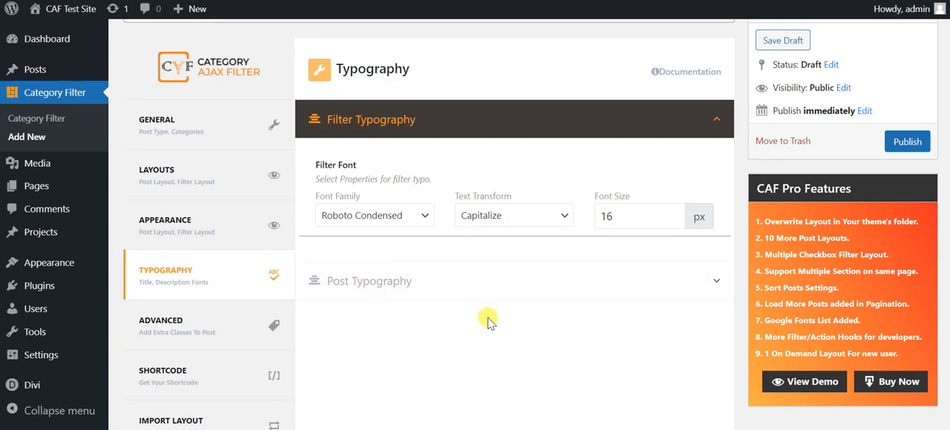
Set the post title font to Roboto Condensed with a size of 15 px.
left_click(467, 289)
scroll(493, 245, "down", 2)
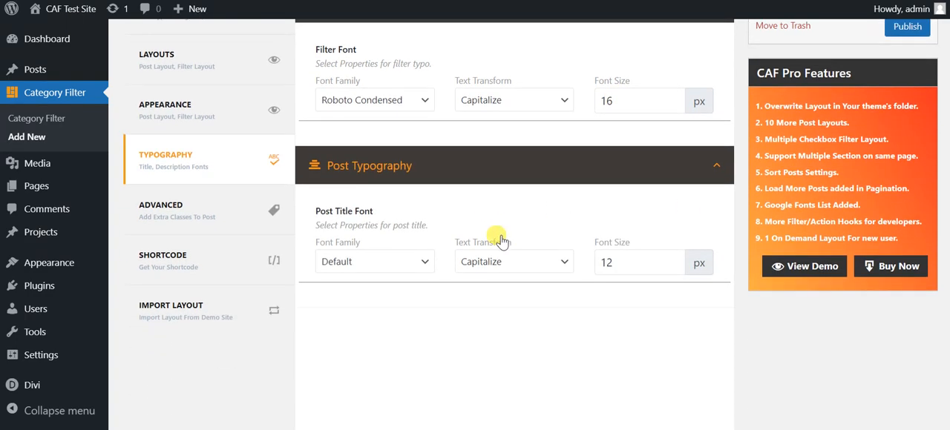
left_click(427, 261)
left_click(360, 308)
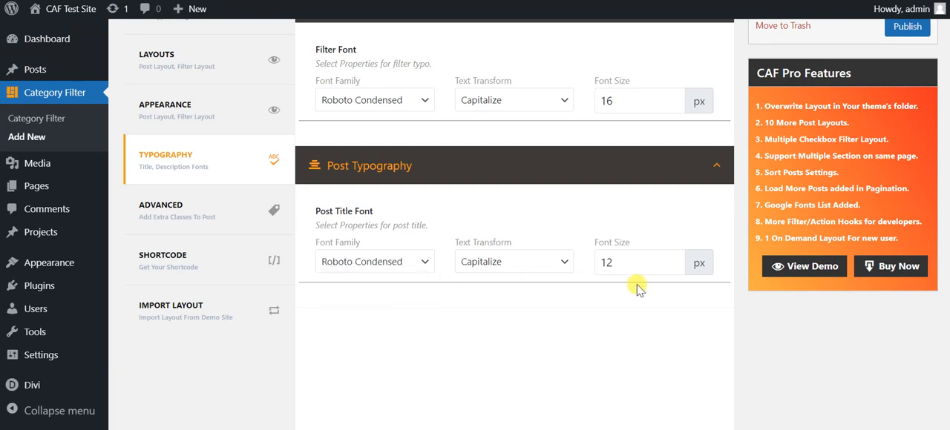
left_click(628, 271)
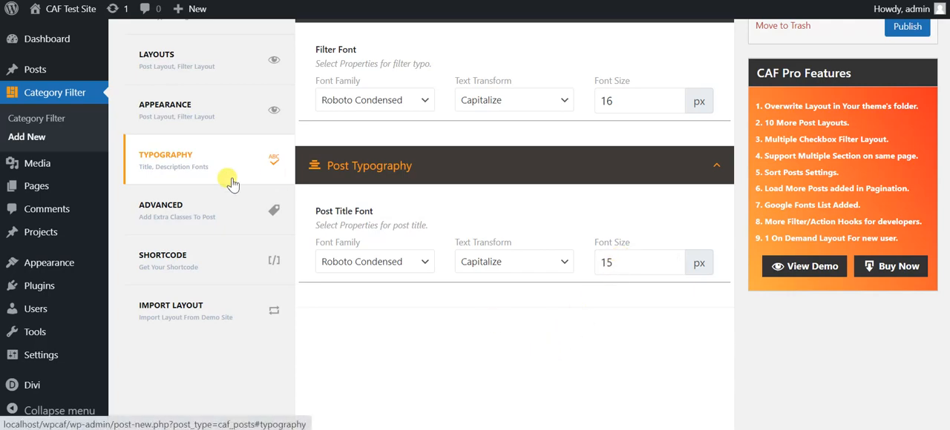
Review the extra CSS class option in the Advanced settings.
left_click(201, 204)
scroll(482, 116, "up", 3)
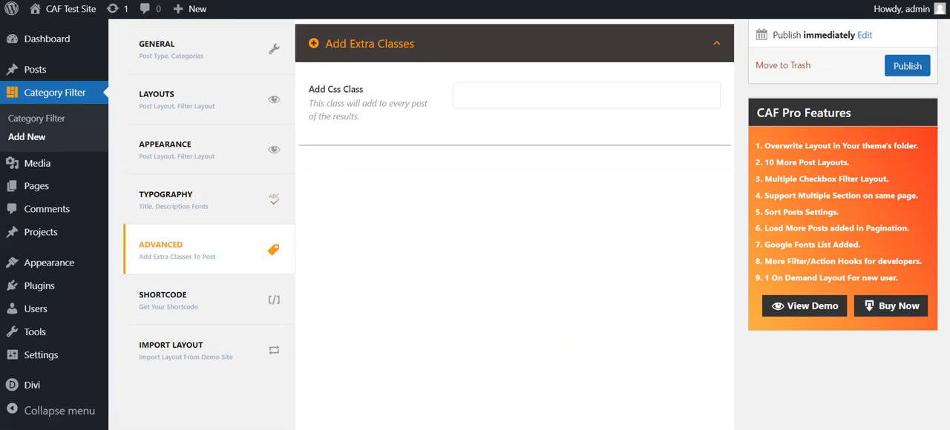
scroll(481, 115, "down", 2)
scroll(514, 223, "down", 1)
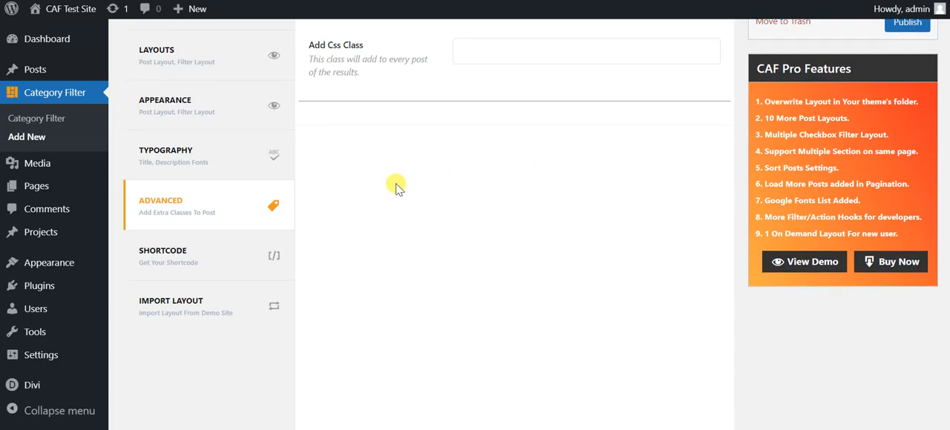
Copy the filter's page/post shortcode [caf_filter id='2487'] from the Shortcode settings.
left_click(238, 242)
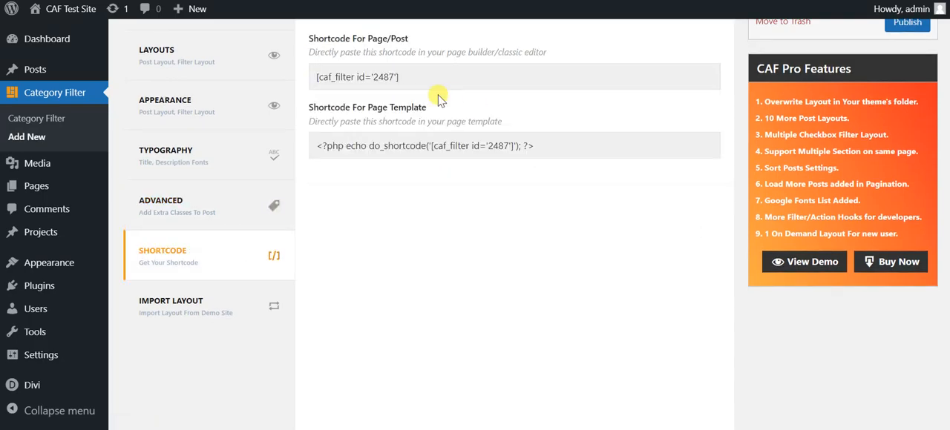
left_click(416, 77)
right_click(424, 90)
left_click(441, 99)
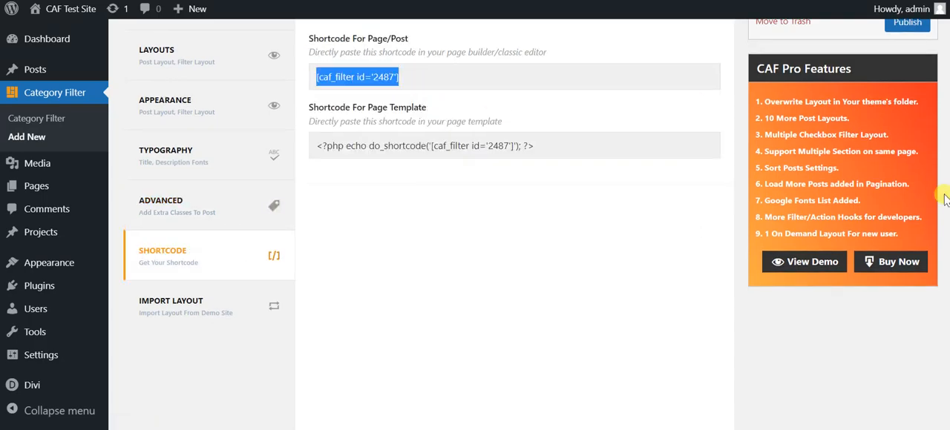
Look over the CAF Pro features list and publish the Test Filter.
scroll(514, 223, "up", 2)
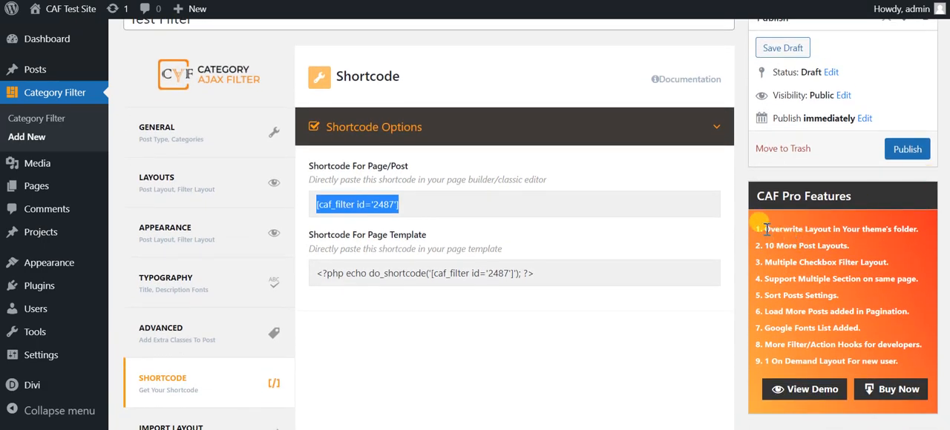
left_click_drag(766, 230, 836, 242)
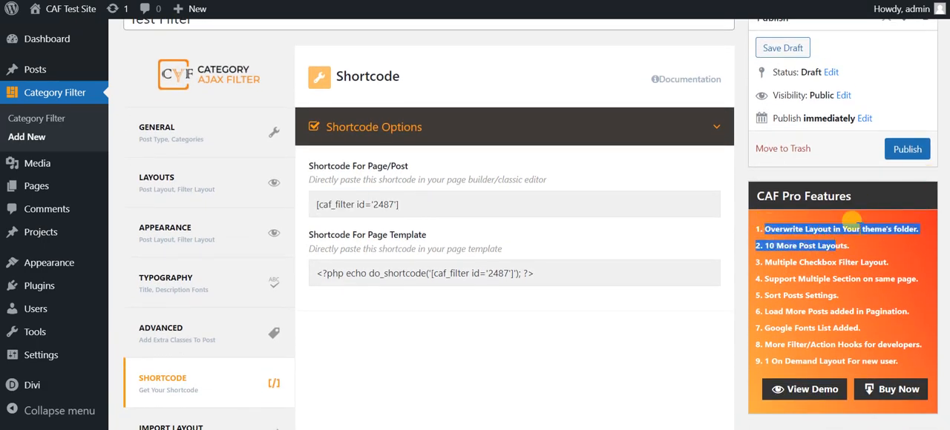
left_click(888, 240)
left_click(903, 152)
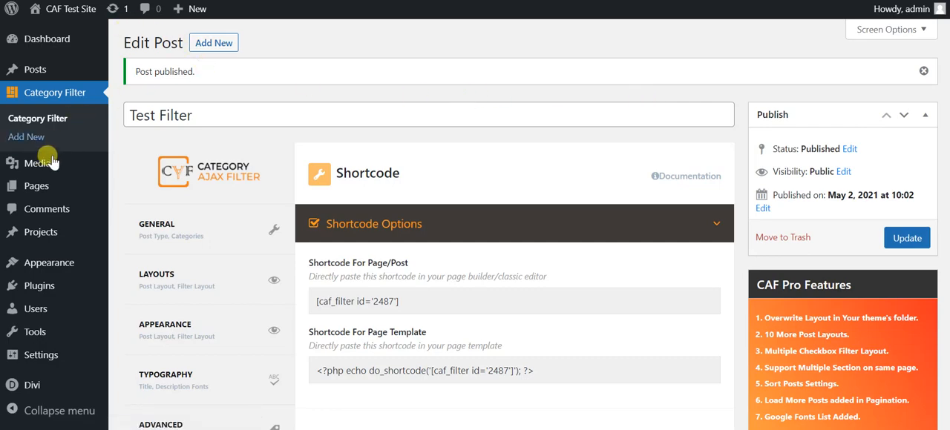
Open the existing Test page for editing with the Divi Builder.
left_click(38, 186)
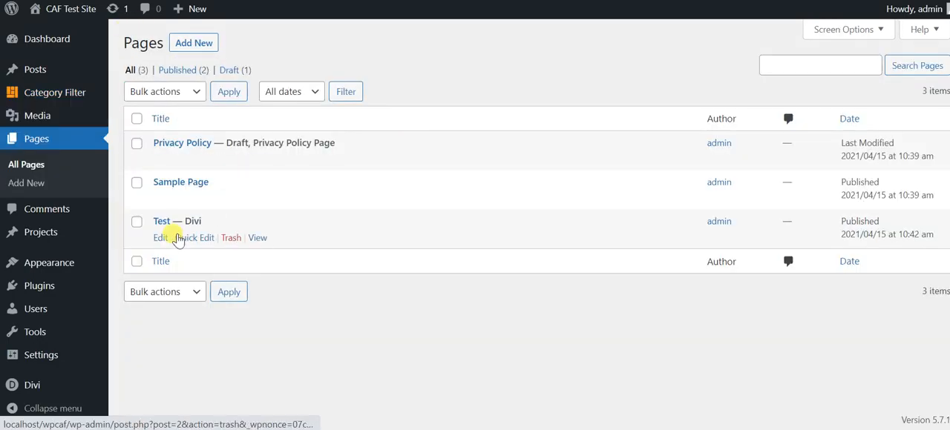
left_click(156, 237)
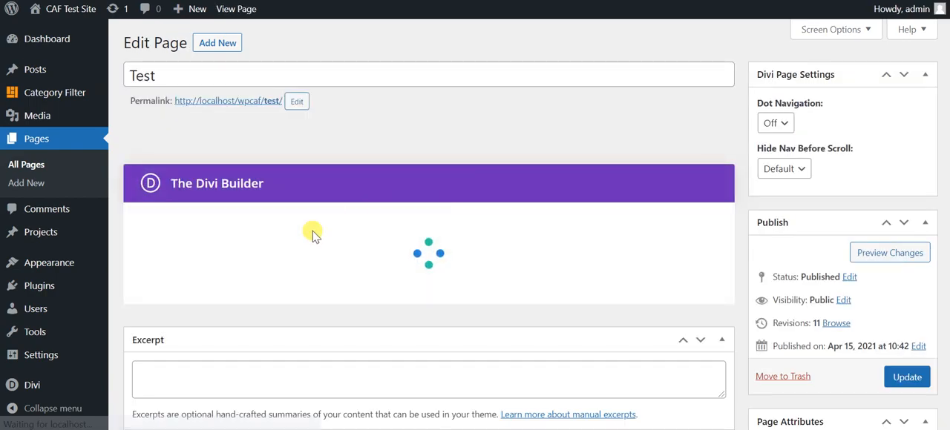
scroll(475, 225, "down", 1)
scroll(475, 225, "down", 2)
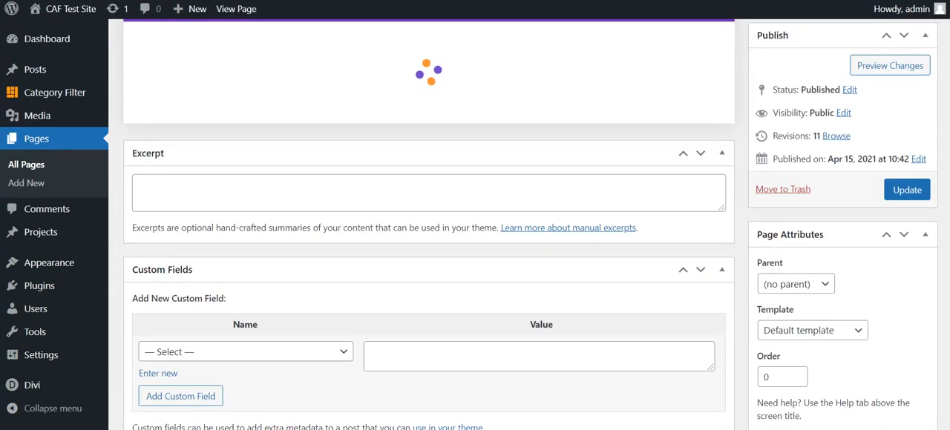
scroll(475, 225, "up", 2)
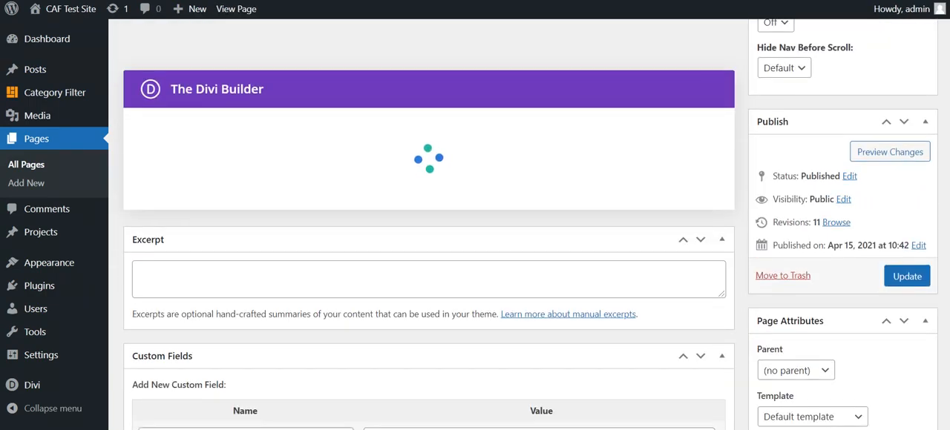
Insert the shortcode [caf_filter id='2487'] into the page's Code module, save the module and update the page.
scroll(475, 225, "down", 1)
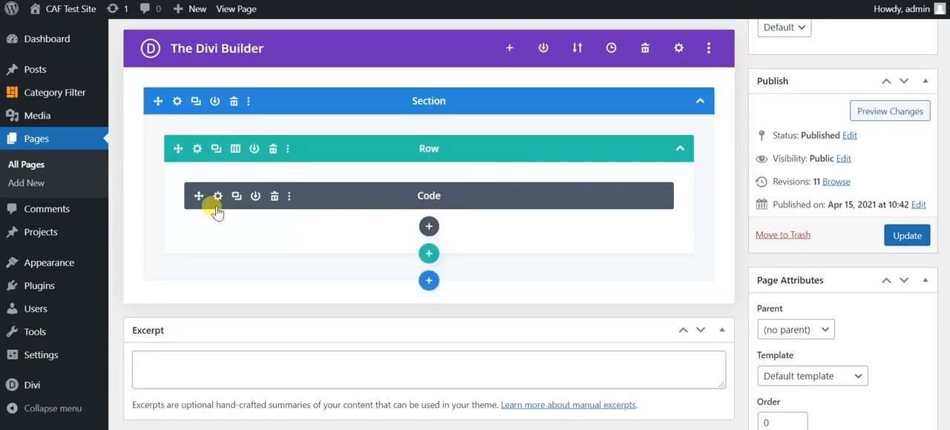
left_click(217, 197)
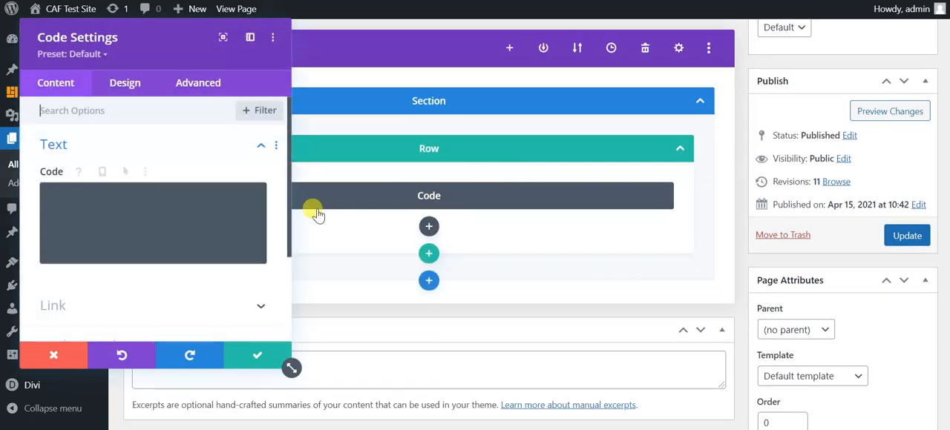
left_click(171, 224)
key("ctrl+v")
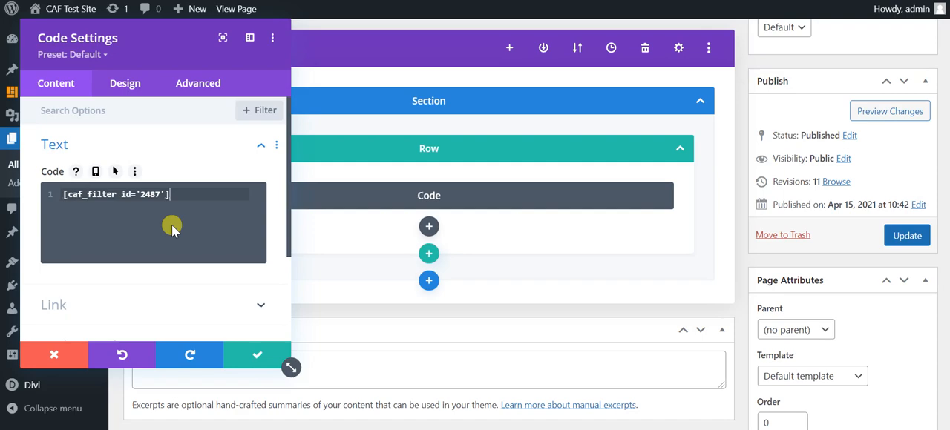
left_click(257, 355)
left_click(894, 239)
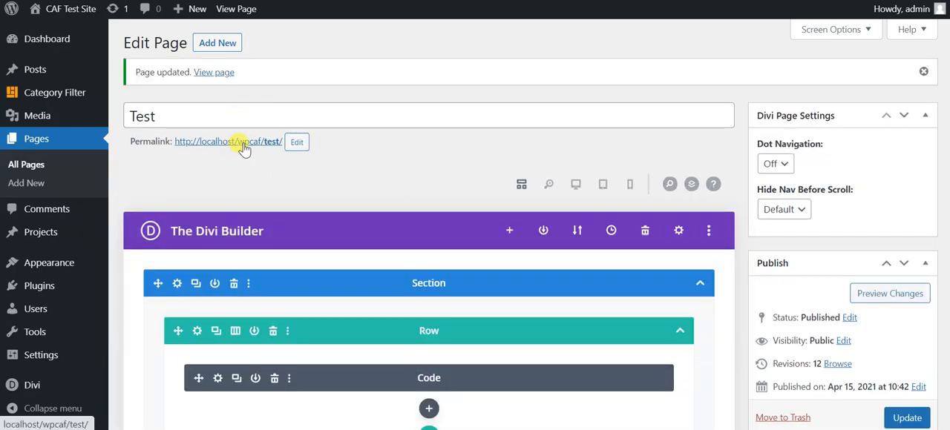
Open the Test page's permalink in a new browser tab and look through the filtered post grid down to its pagination.
right_click(241, 143)
left_click(273, 148)
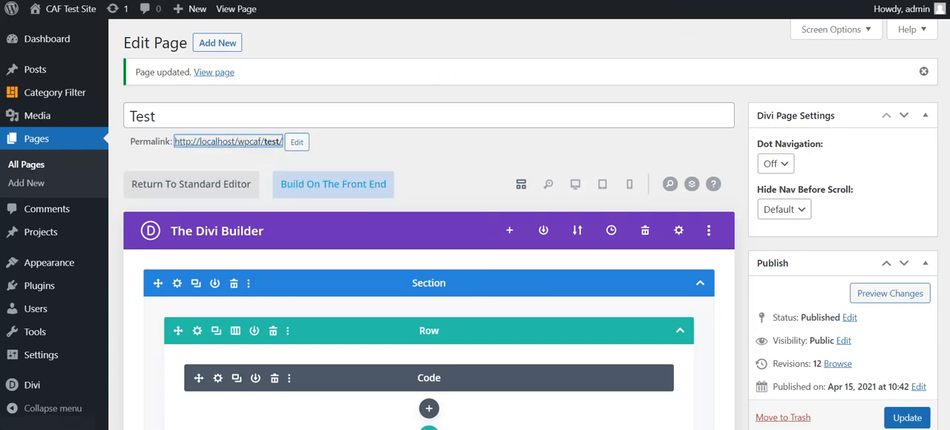
key("ctrl+Tab")
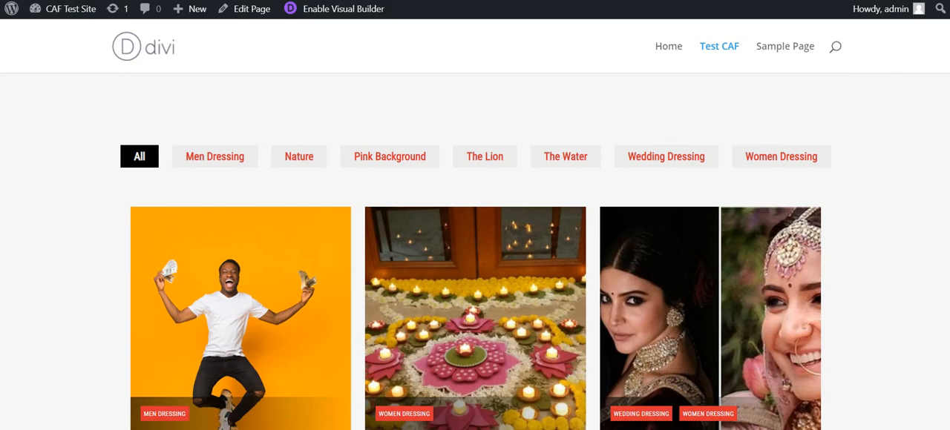
scroll(475, 244, "down", 3)
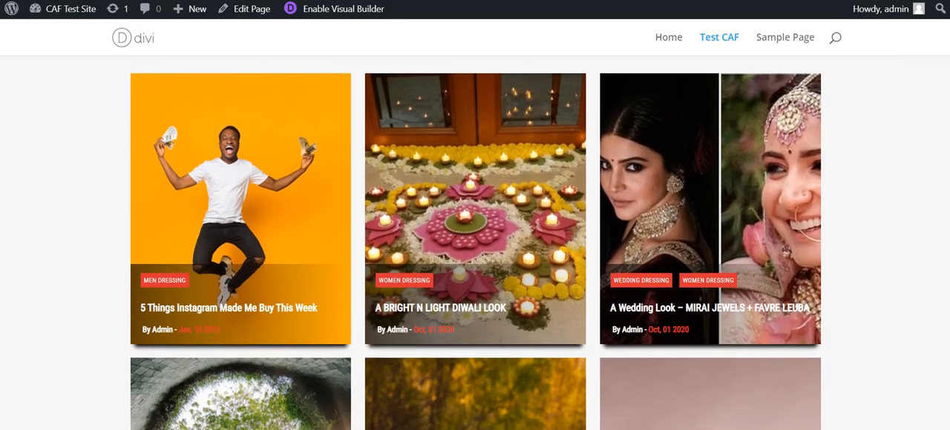
scroll(475, 244, "down", 2)
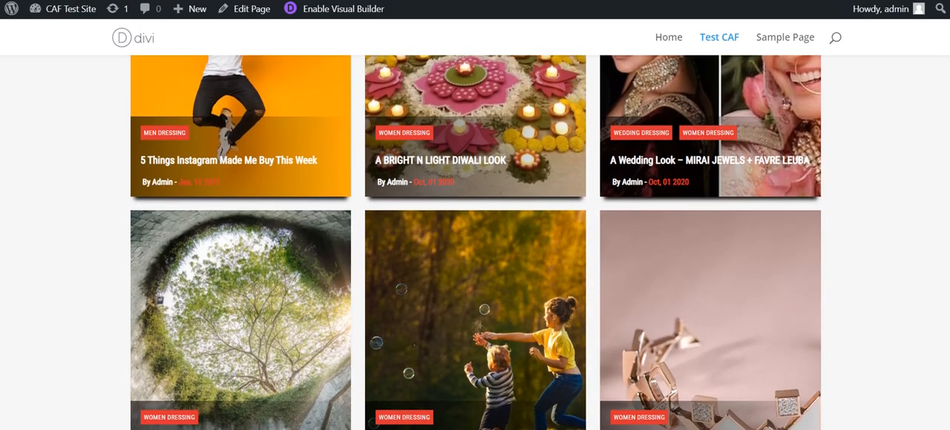
scroll(475, 245, "down", 2)
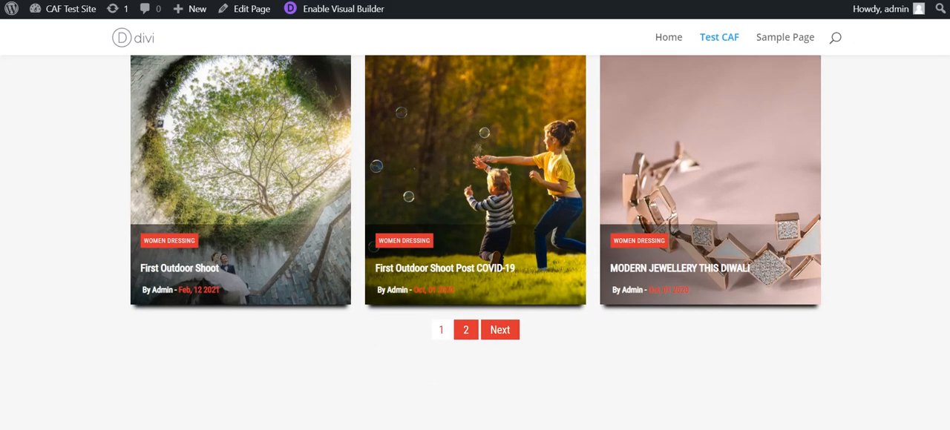
Go to page 2 of the post grid and review the posts listed there.
left_click(465, 332)
scroll(924, 242, "up", 3)
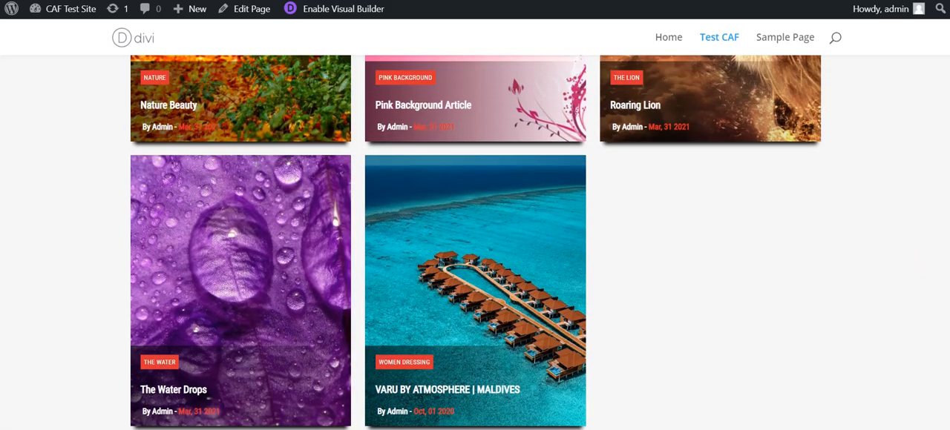
scroll(475, 242, "up", 2)
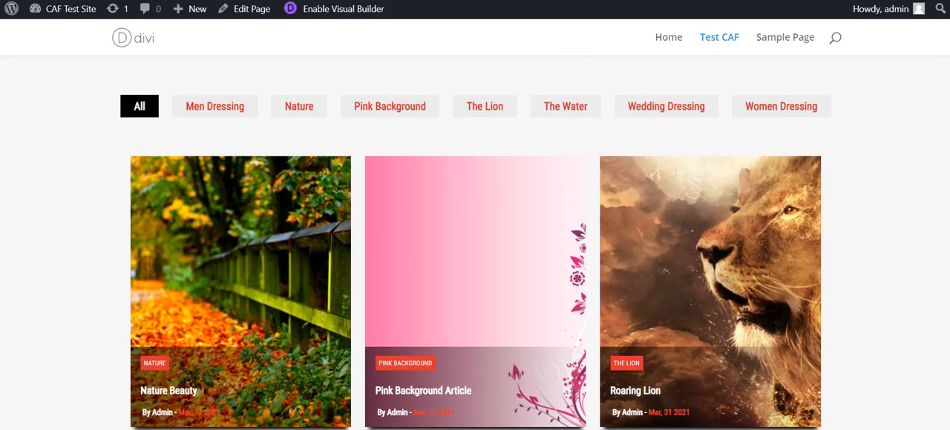
scroll(475, 242, "down", 4)
scroll(404, 78, "down", 1)
scroll(405, 78, "up", 6)
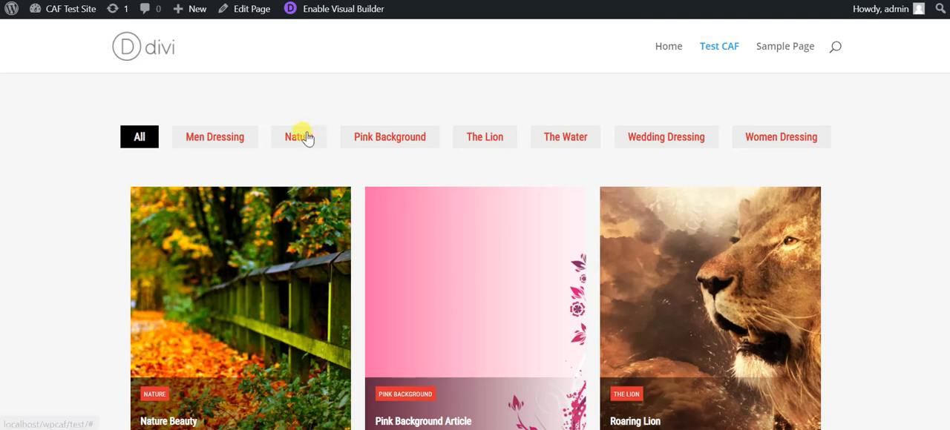
Test the category filter with Nature, Pink Background, The Lion, The Water and Wedding Dressing in turn.
left_click(305, 138)
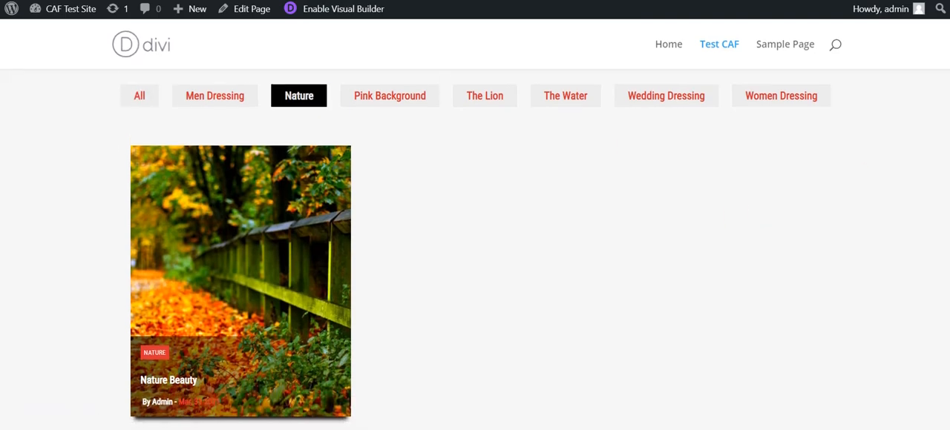
scroll(240, 267, "down", 2)
scroll(240, 252, "up", 1)
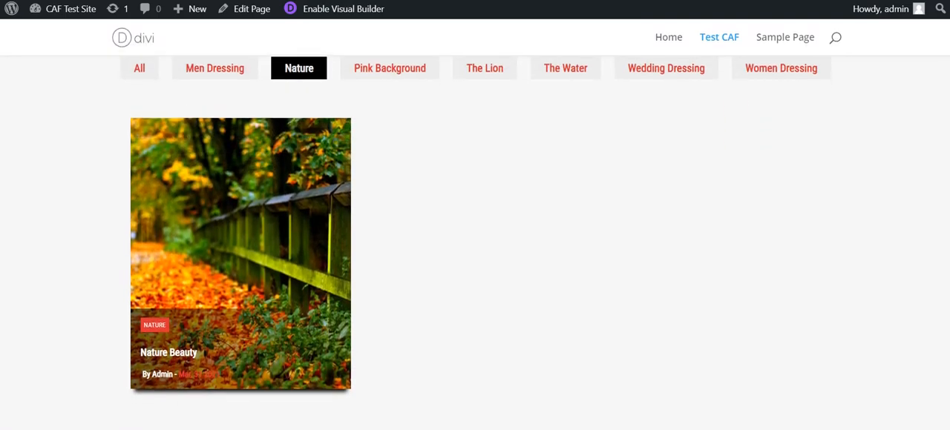
left_click(424, 71)
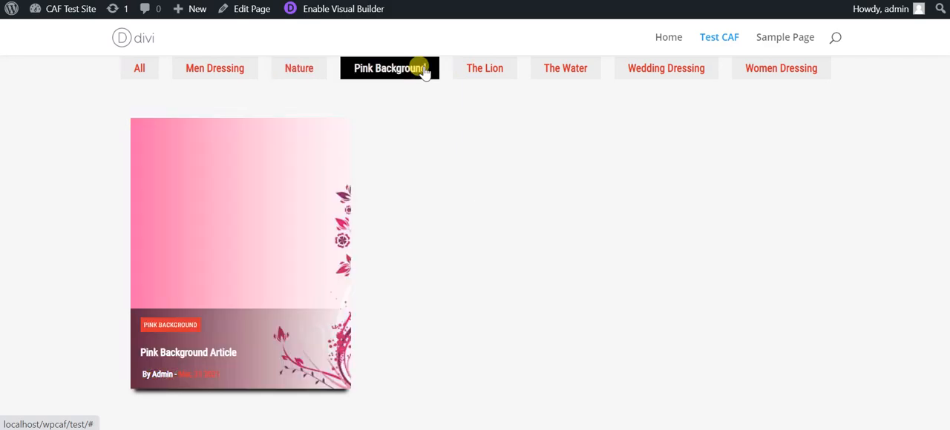
left_click(489, 73)
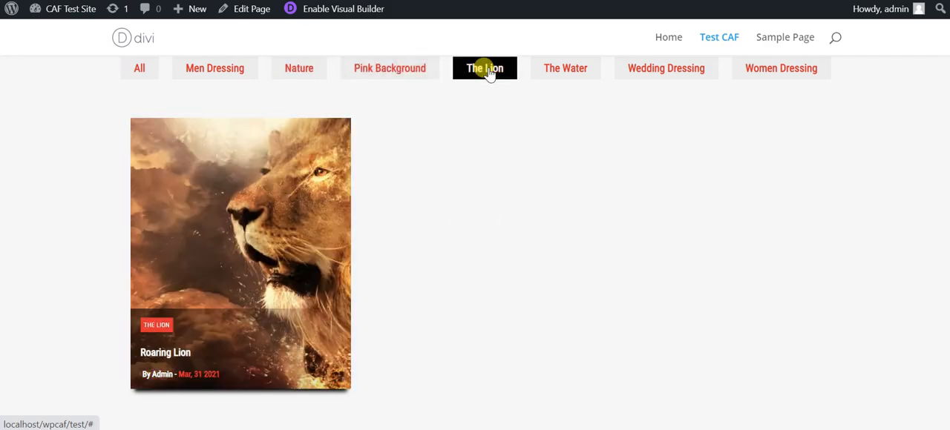
left_click(571, 74)
left_click(648, 72)
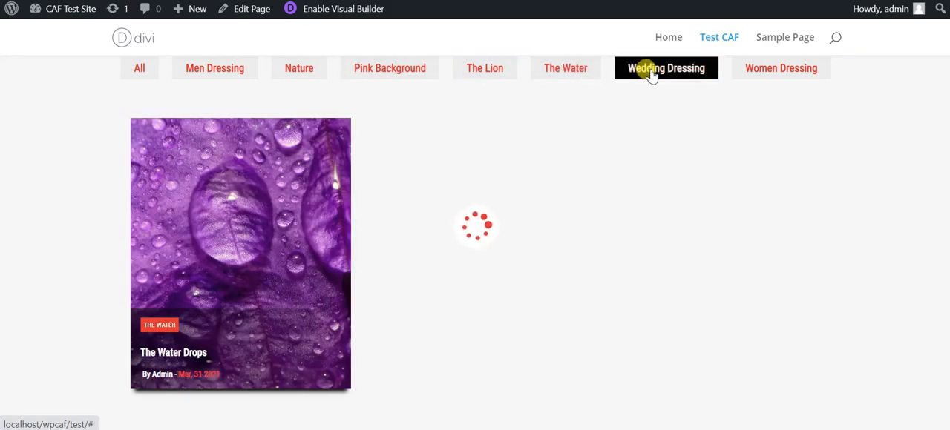
Filter the posts by Women Dressing and look through the matching posts.
left_click(769, 78)
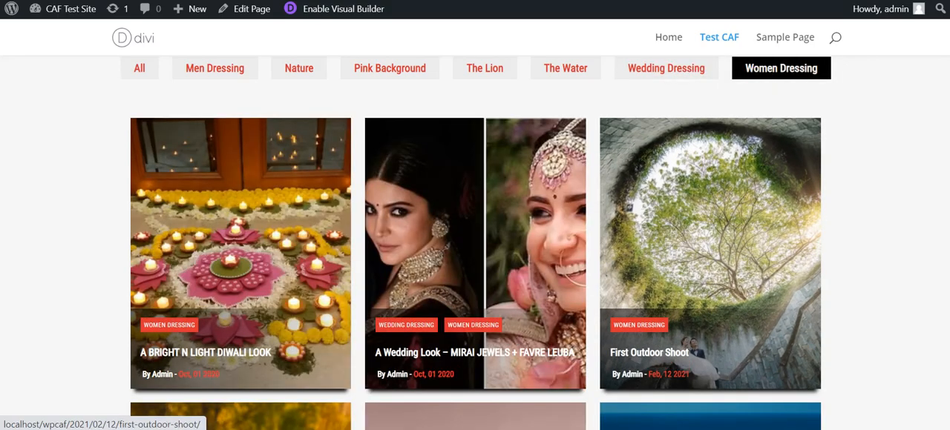
scroll(704, 223, "down", 2)
scroll(474, 242, "down", 3)
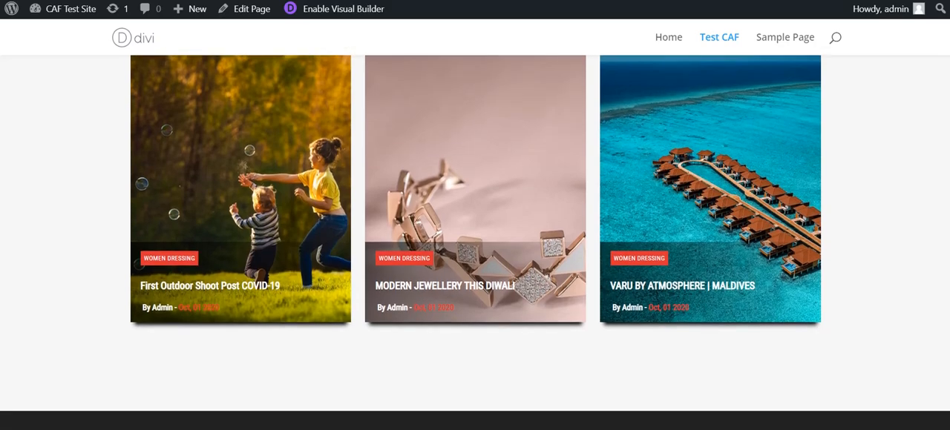
scroll(475, 242, "up", 4)
scroll(300, 149, "up", 1)
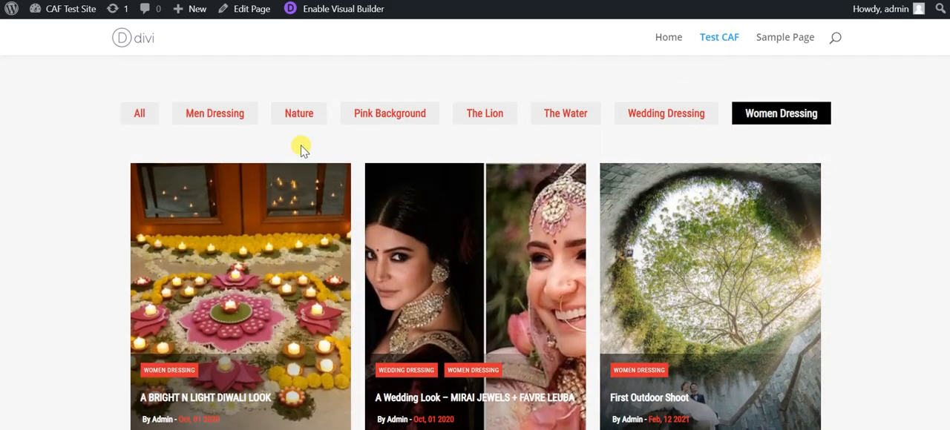
Switch the filter back to All and look through the complete post grid.
left_click(141, 119)
scroll(141, 119, "down", 1)
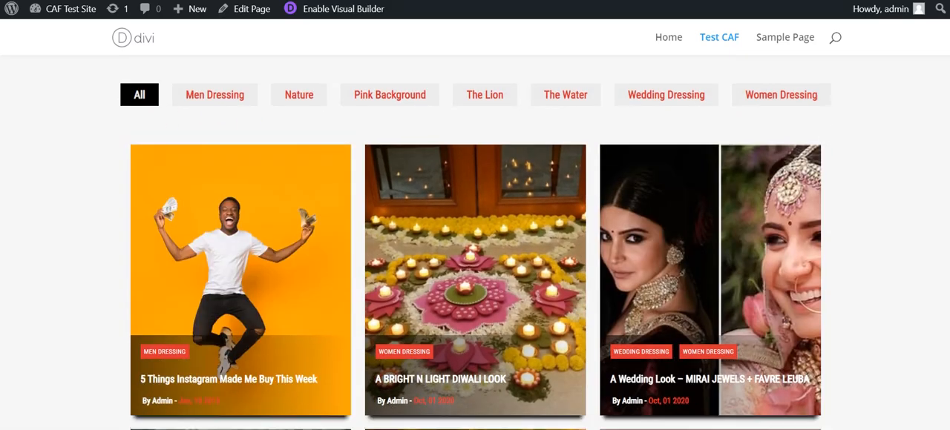
scroll(475, 242, "down", 5)
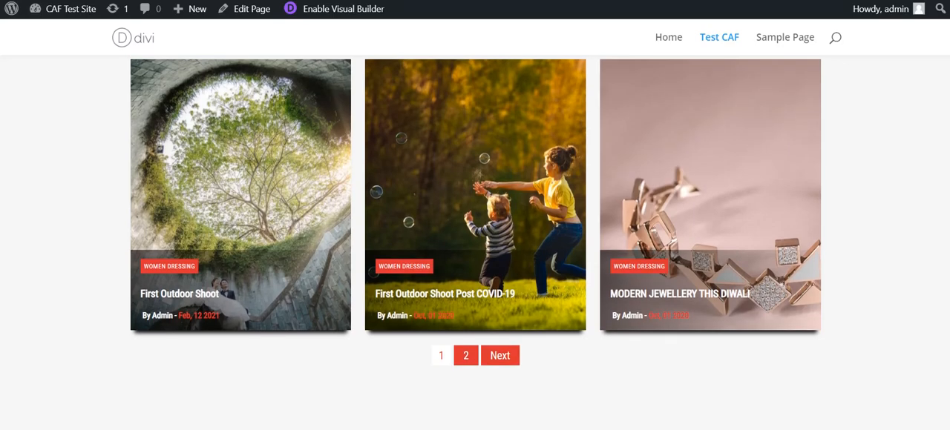
scroll(859, 207, "up", 3)
scroll(858, 207, "down", 3)
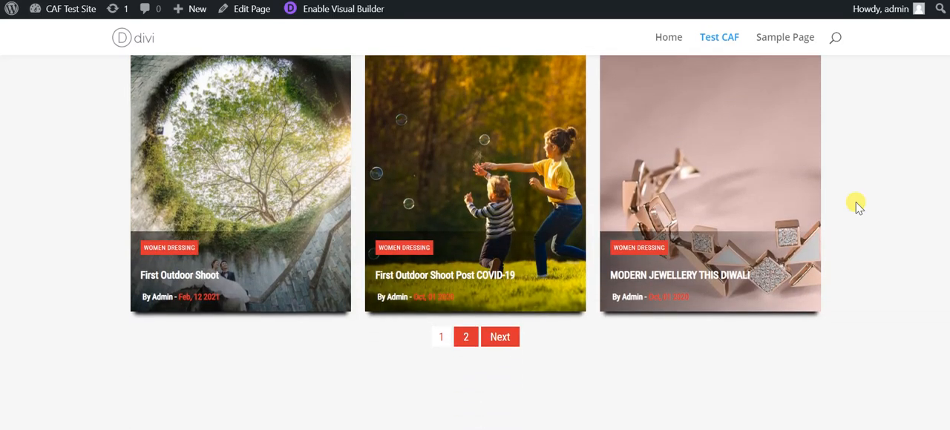
Test the pagination by viewing page 2 of all posts and returning to the previous page.
left_click(465, 337)
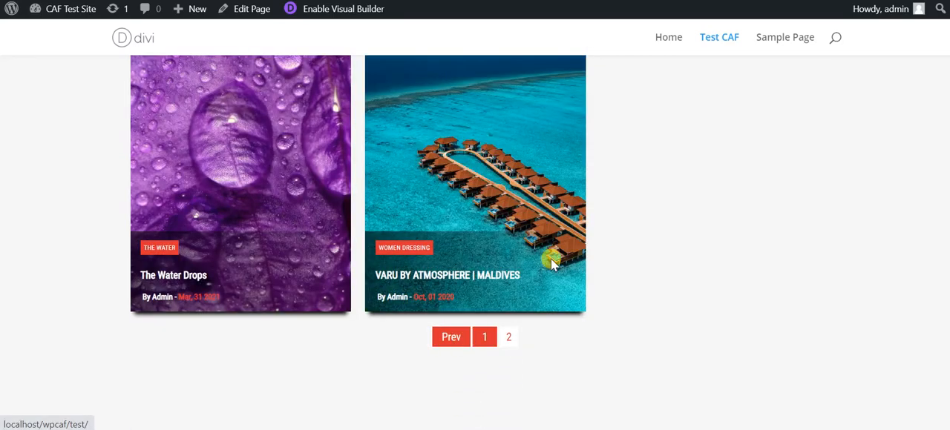
scroll(475, 242, "up", 3)
scroll(475, 242, "down", 1)
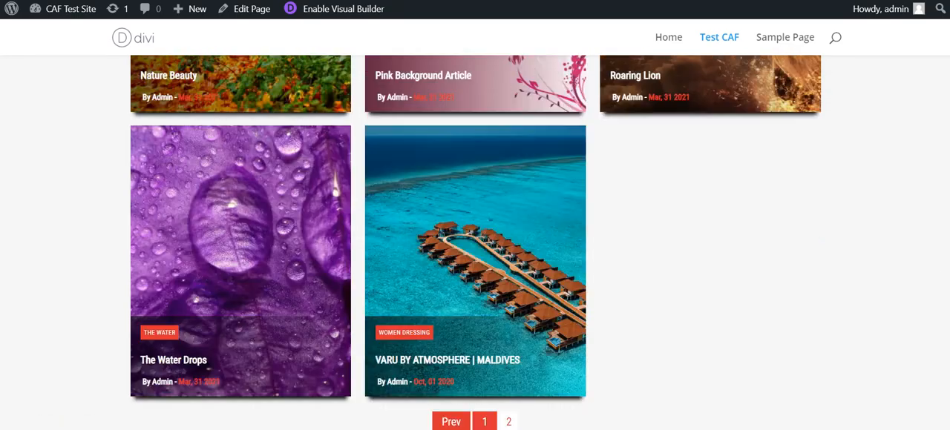
scroll(806, 193, "down", 2)
left_click(443, 322)
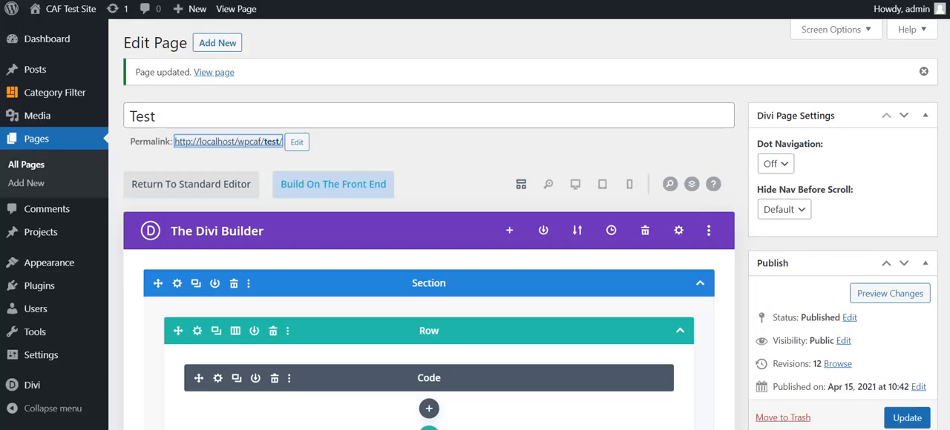
Return to the WordPress admin and open the Test Filter's layout settings for editing.
left_click(68, 92)
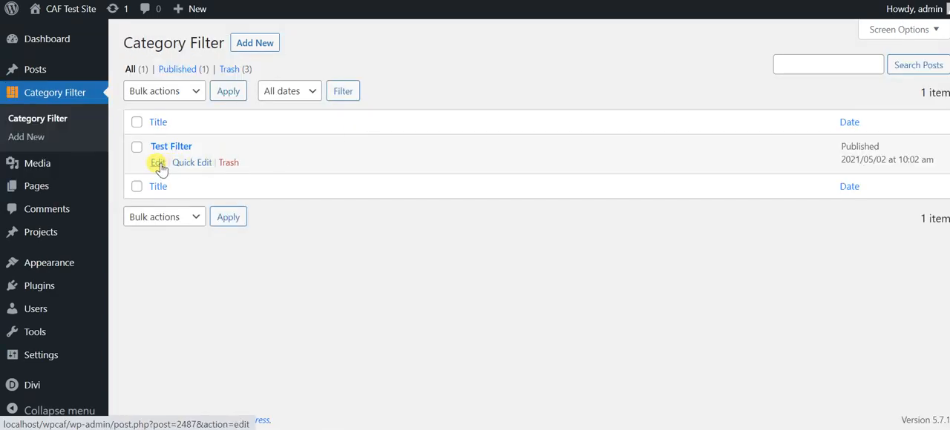
left_click(158, 163)
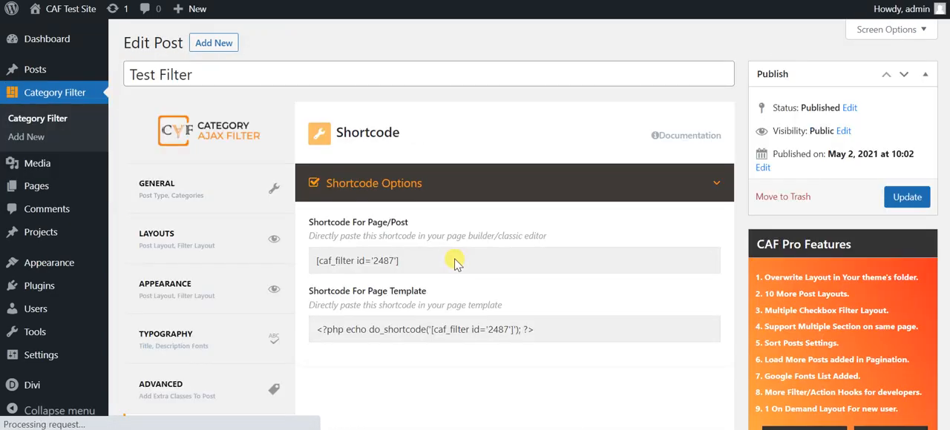
left_click(238, 234)
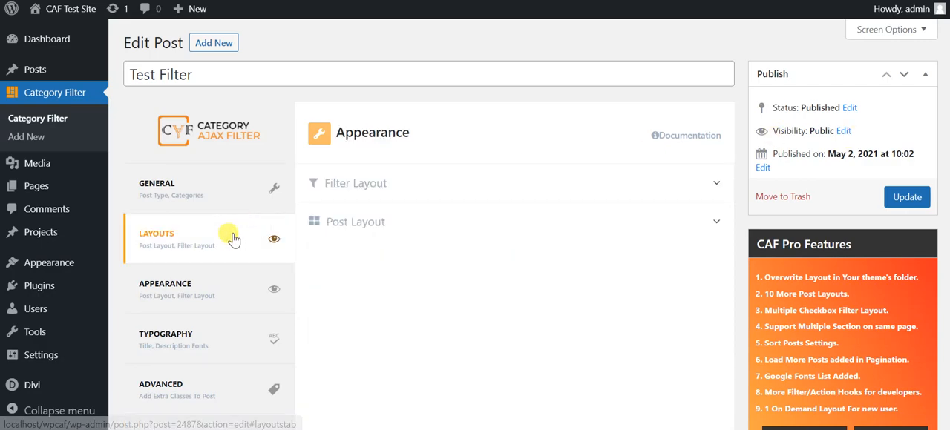
Set the primary color of the Filter Layout to the preset green.
left_click(393, 186)
scroll(354, 222, "down", 3)
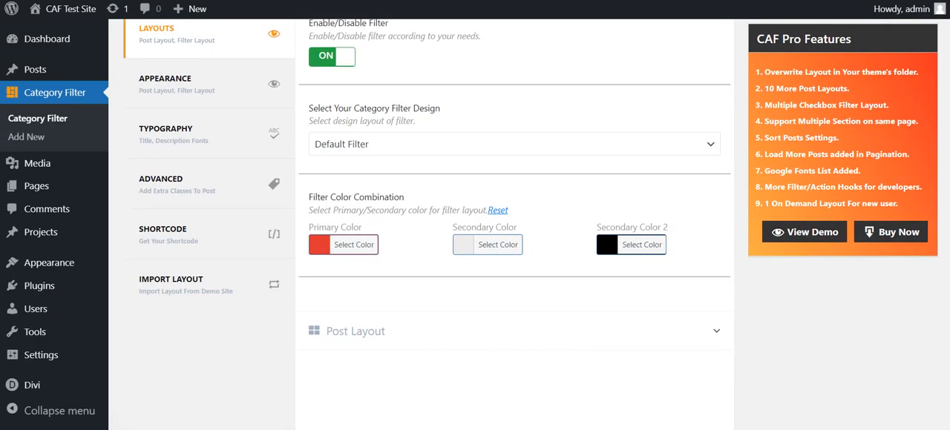
left_click(318, 197)
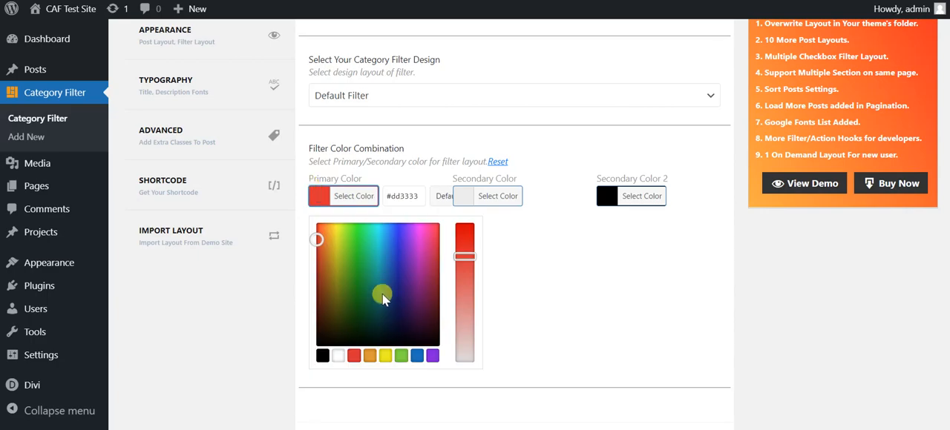
left_click(401, 356)
left_click(646, 345)
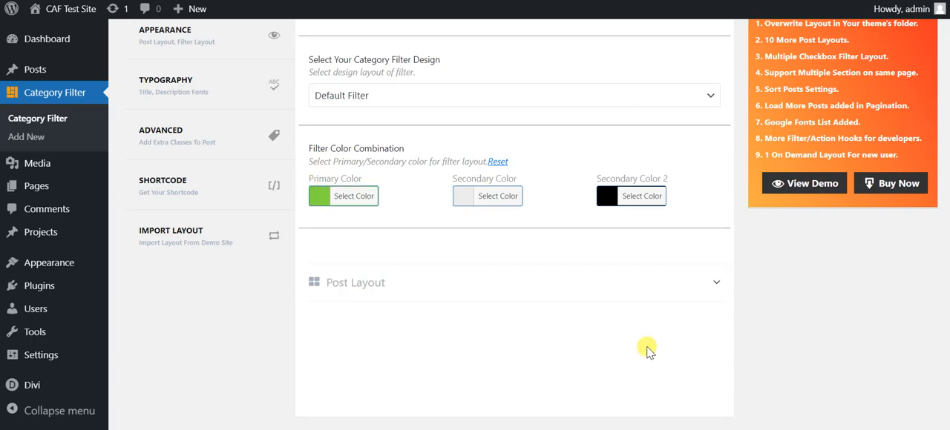
Set the primary color of the Post Layout to the preset green #81d742.
left_click(656, 294)
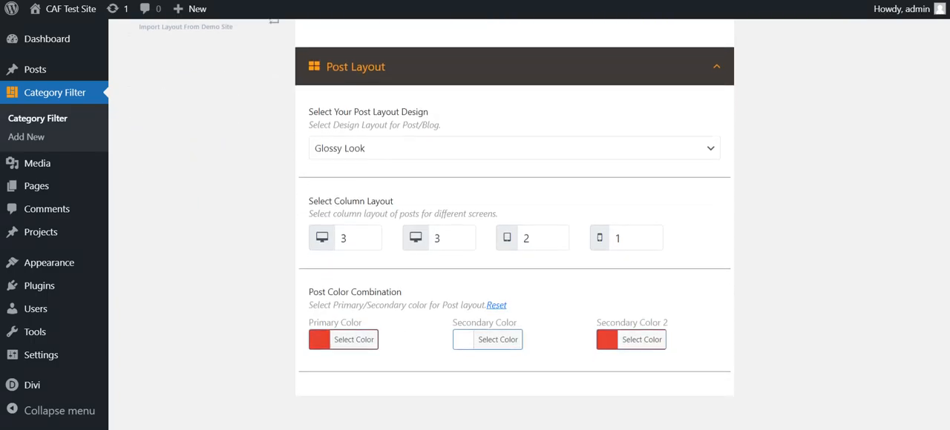
left_click(326, 319)
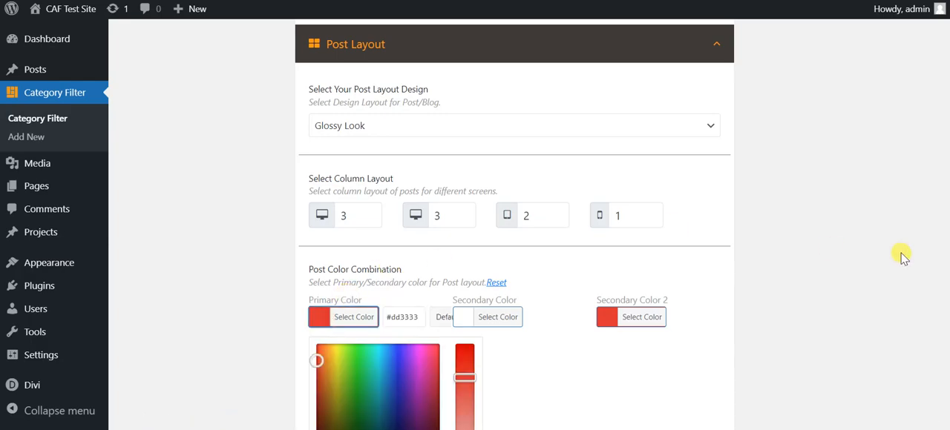
scroll(900, 255, "down", 1)
scroll(460, 315, "down", 2)
left_click(400, 318)
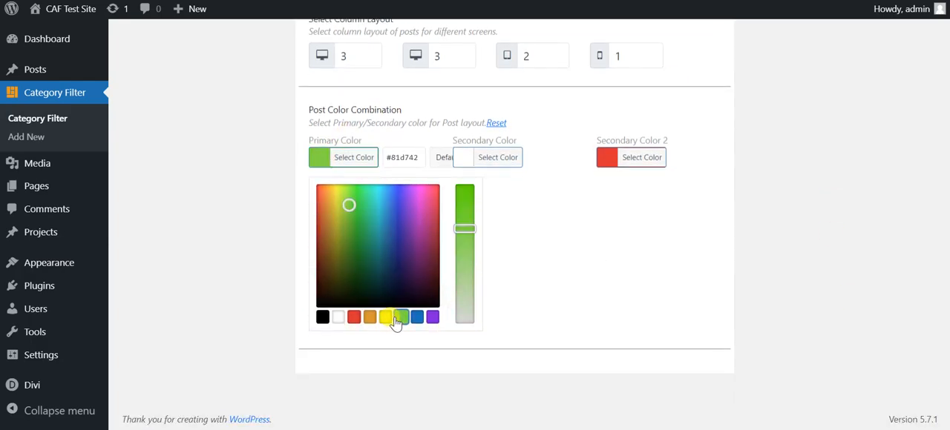
Set Secondary Color 2 of the Post Layout to the preset green and update the Test Filter.
left_click(606, 158)
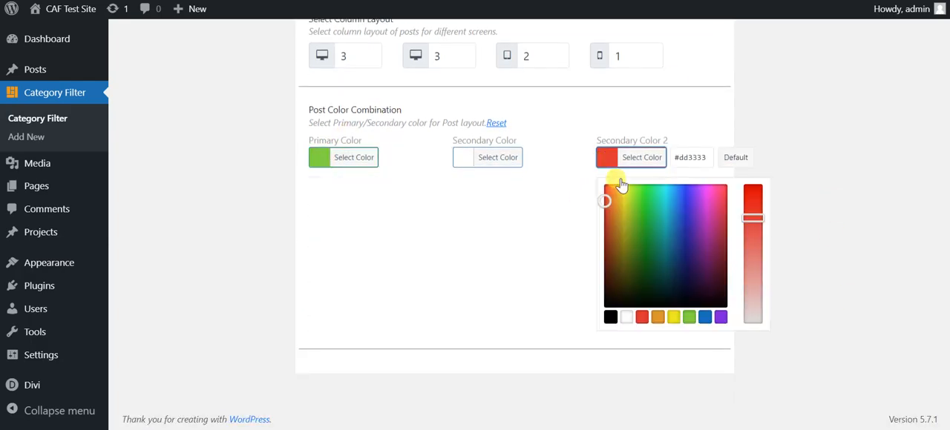
left_click(693, 317)
left_click(872, 296)
scroll(872, 297, "up", 3)
scroll(872, 296, "up", 5)
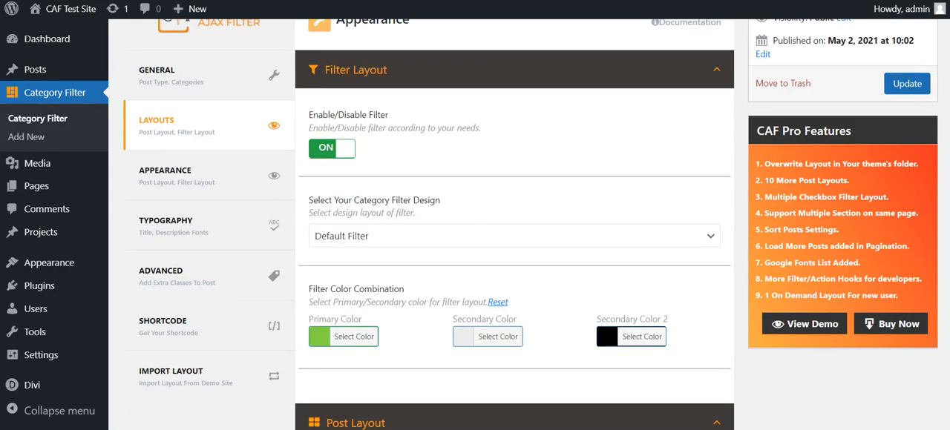
left_click(911, 83)
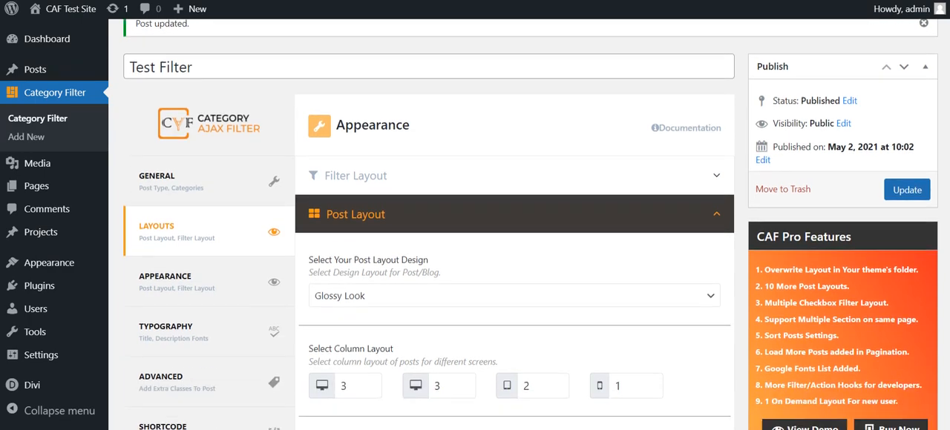
Review the CAF Pro Features list, from overwriting layouts in the theme's folder to the filter/action hooks for developers.
scroll(817, 195, "down", 1)
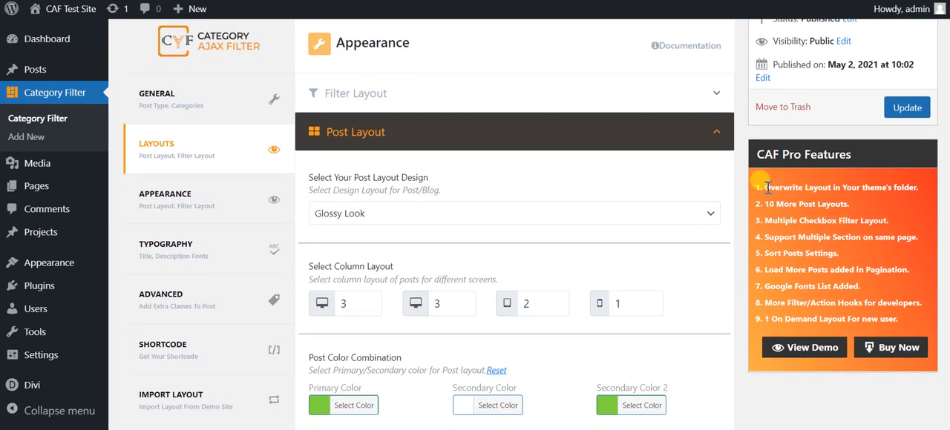
left_click_drag(766, 187, 893, 187)
left_click(823, 211)
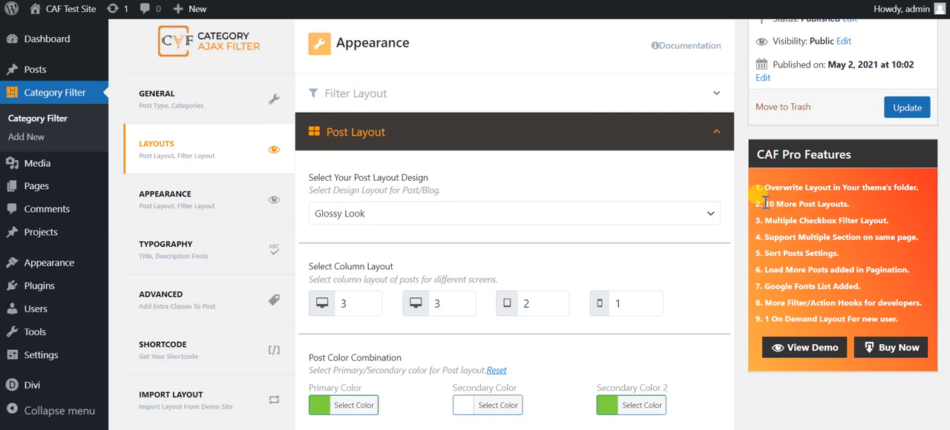
left_click_drag(765, 202, 838, 220)
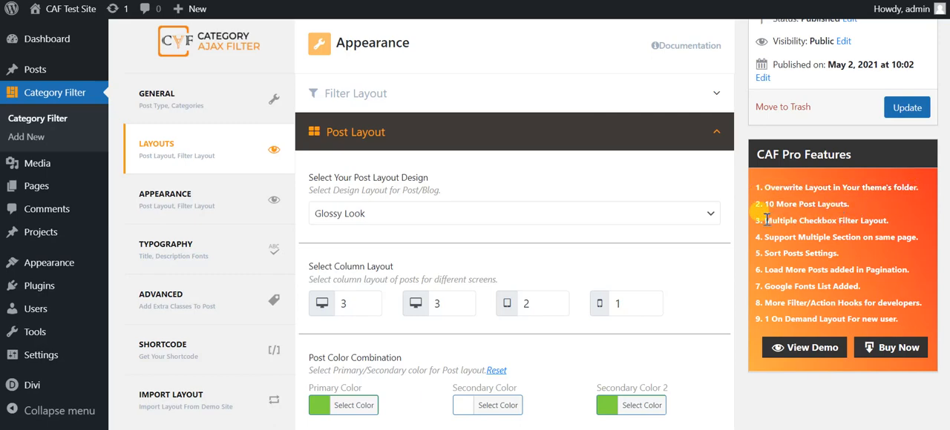
left_click_drag(766, 220, 897, 234)
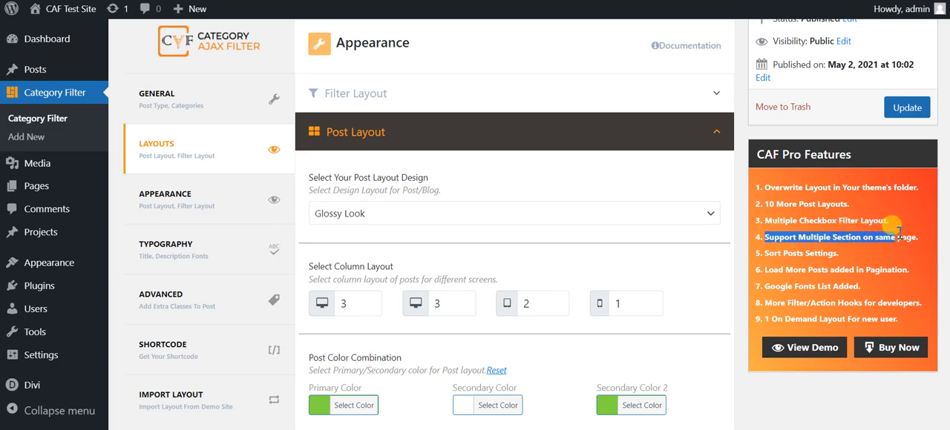
left_click(800, 250)
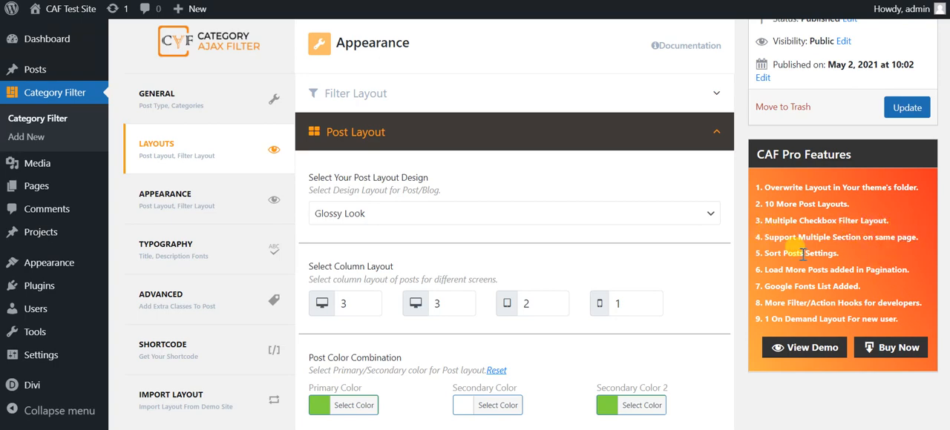
left_click_drag(767, 254, 814, 265)
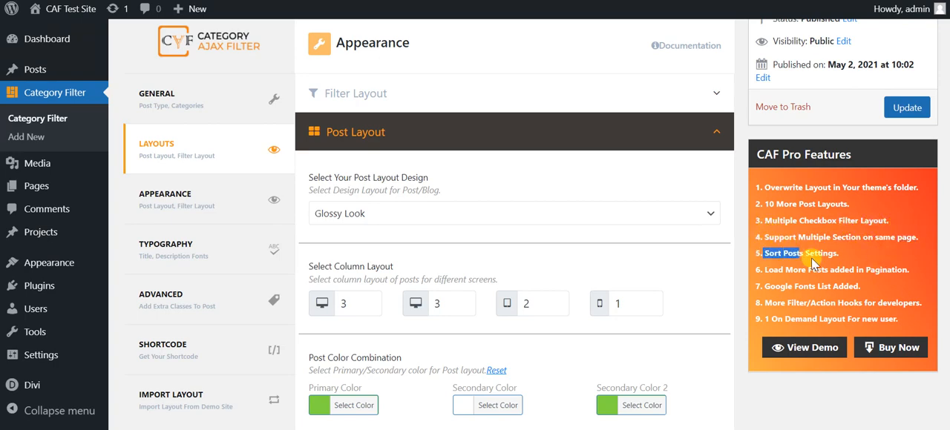
left_click(850, 264)
left_click_drag(767, 269, 883, 265)
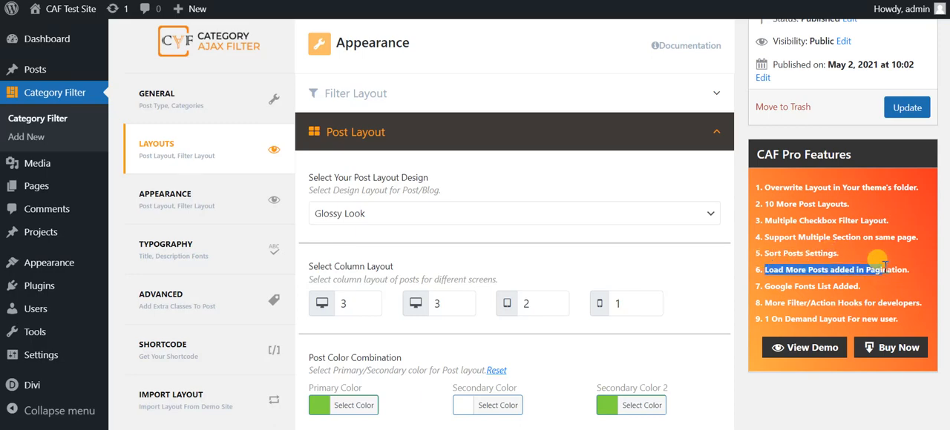
left_click(884, 285)
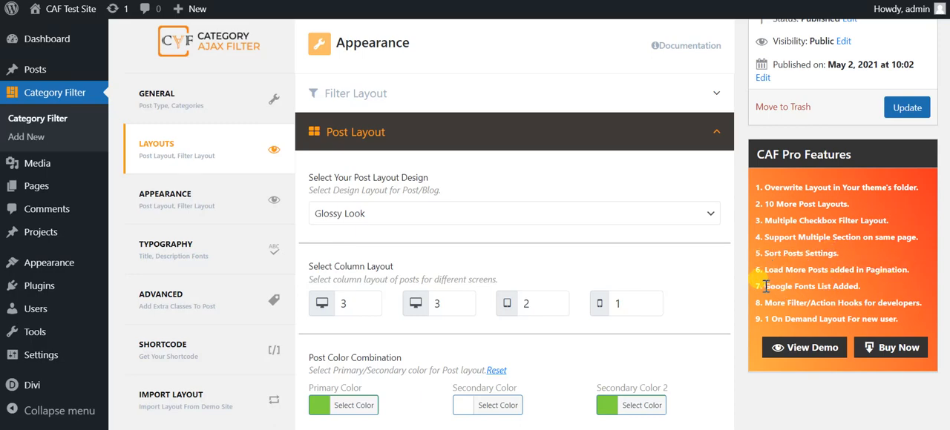
left_click_drag(766, 287, 837, 283)
left_click_drag(788, 302, 816, 305)
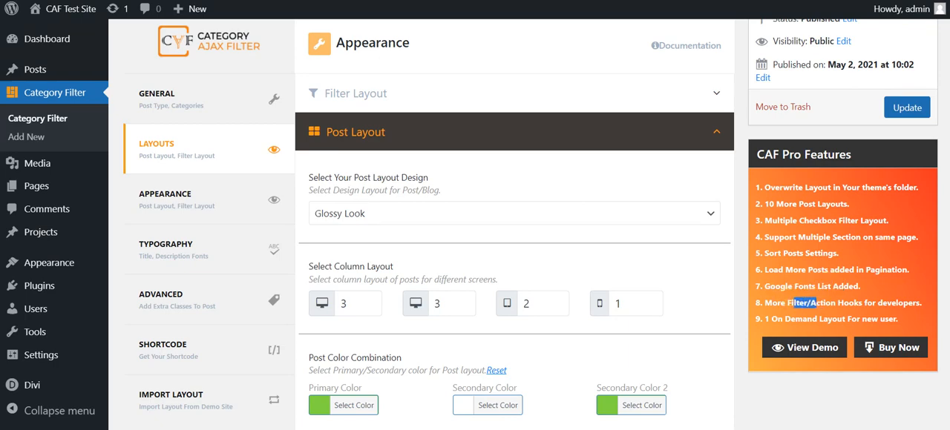
Update the Test Filter again and reload the live Test CAF page to check the filter, post and pagination colors.
scroll(816, 305, "up", 1)
left_click(905, 171)
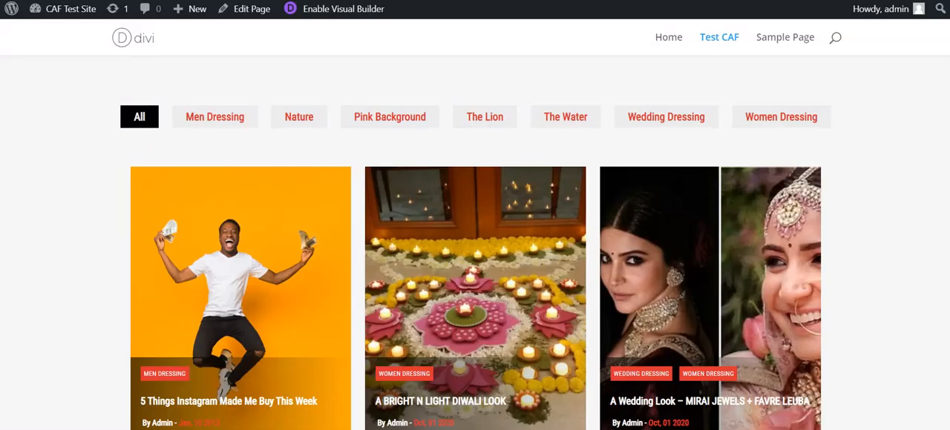
key("F5")
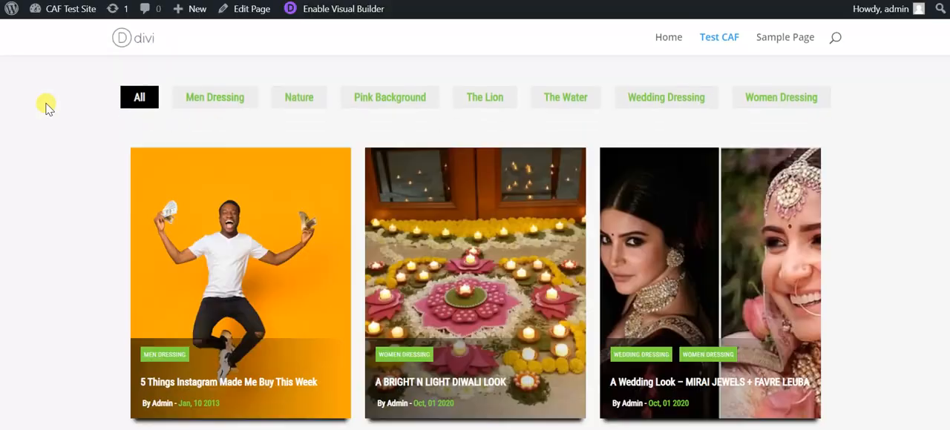
scroll(916, 171, "down", 3)
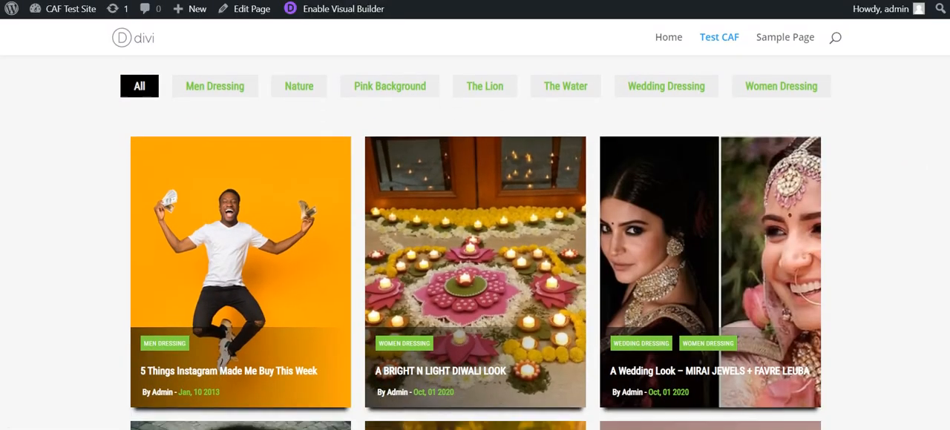
scroll(475, 243, "down", 2)
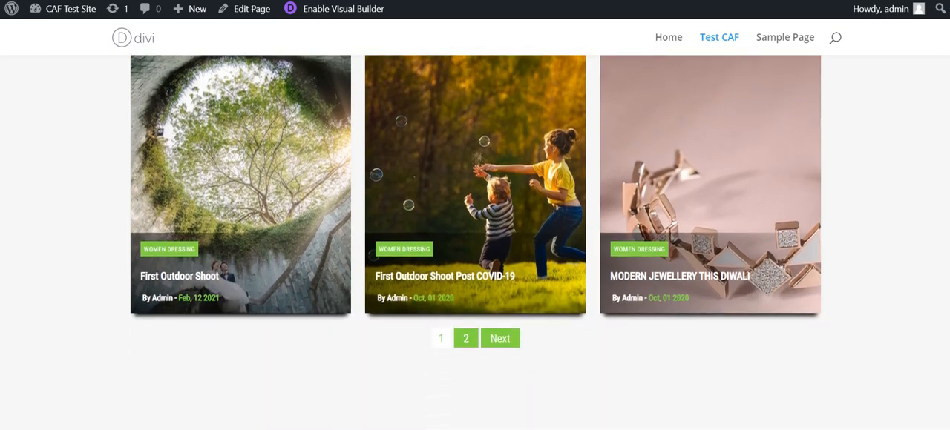
scroll(475, 243, "up", 5)
scroll(476, 243, "up", 2)
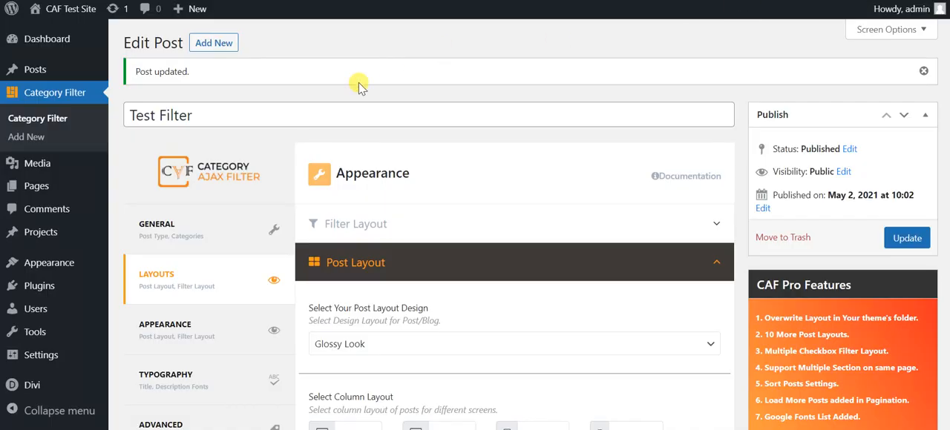
Return to the WordPress admin and open the About WordPress page.
mouse_move(11, 9)
left_click(44, 33)
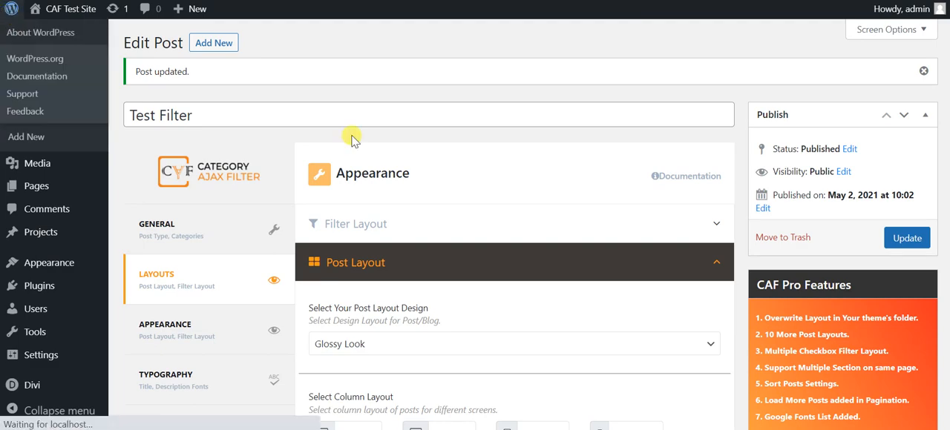